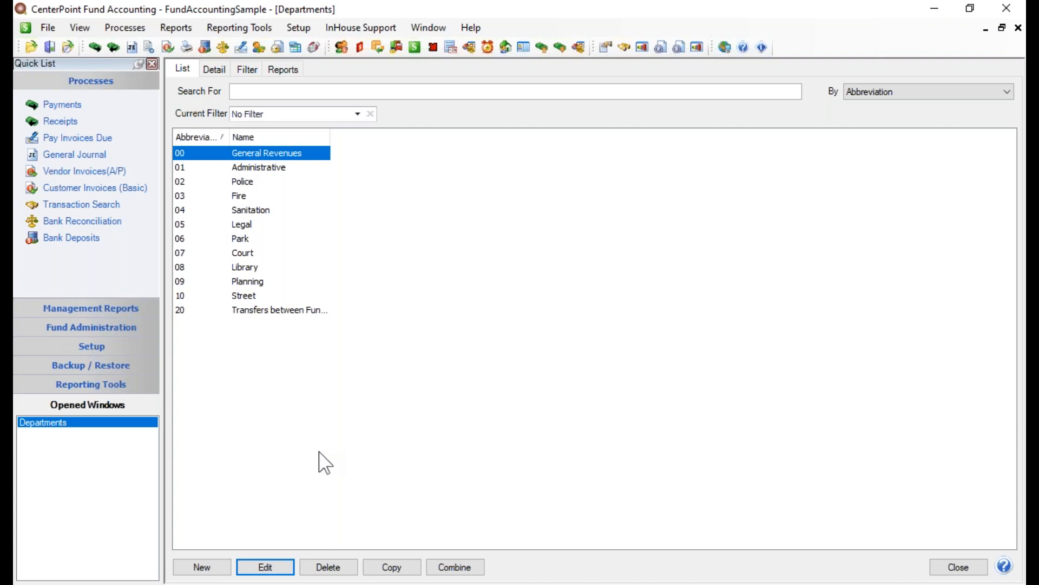
Create a new department with abbreviation 11 and the name Senior Services.
{"action": "left_click", "coordinate": [201, 567]}
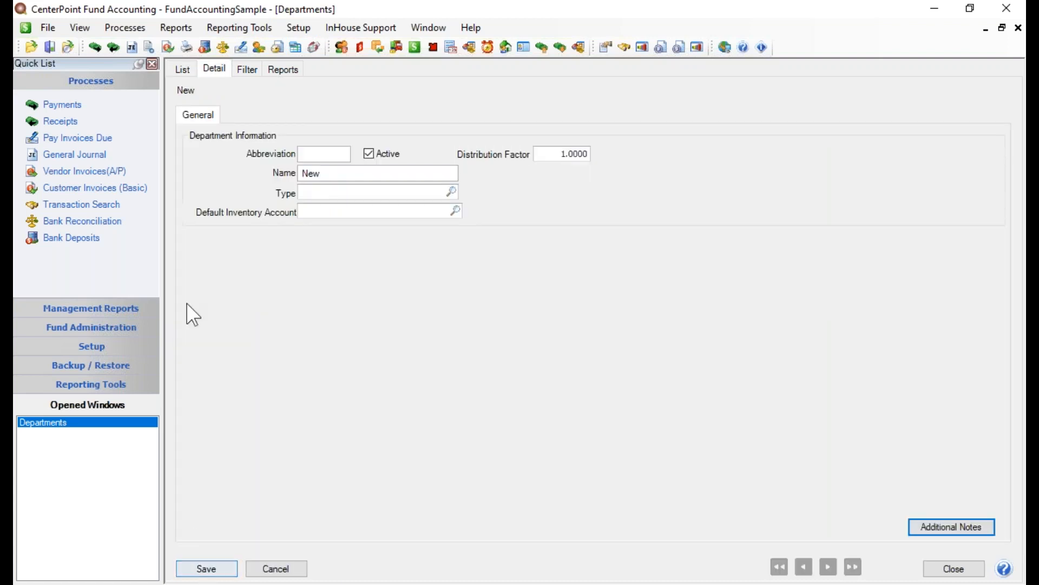
{"action": "type", "text": "11"}
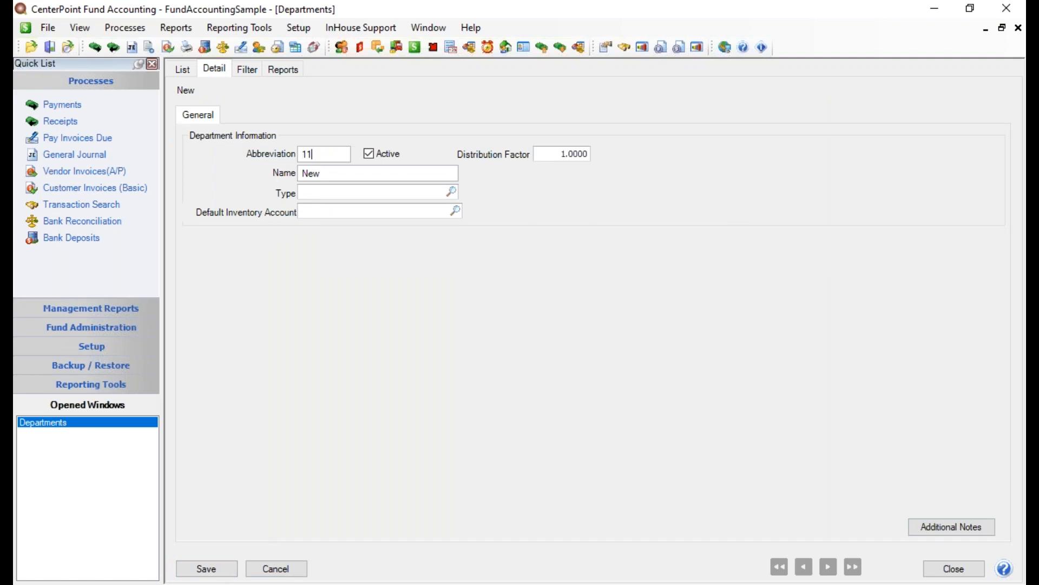
{"action": "key", "text": "Tab"}
{"action": "key", "text": "Tab"}
{"action": "type", "text": "Sto"}
{"action": "key", "text": "BackSpace"}
{"action": "key", "text": "BackSpace"}
{"action": "type", "text": "enior Services"}
{"action": "key", "text": "Tab"}
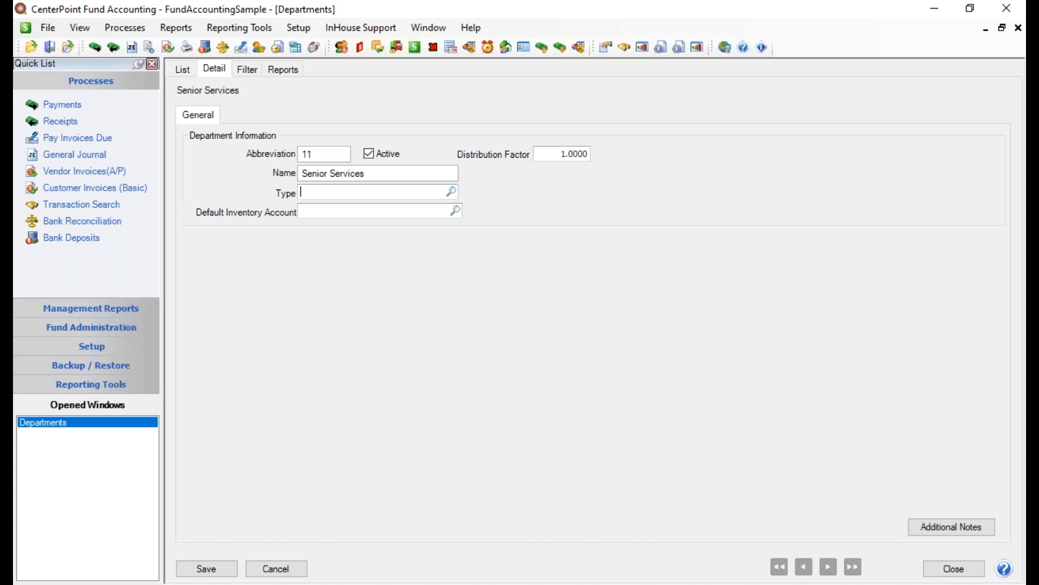
Set the new department's type to Fund and make that value the default for the field.
{"action": "left_click", "coordinate": [452, 191]}
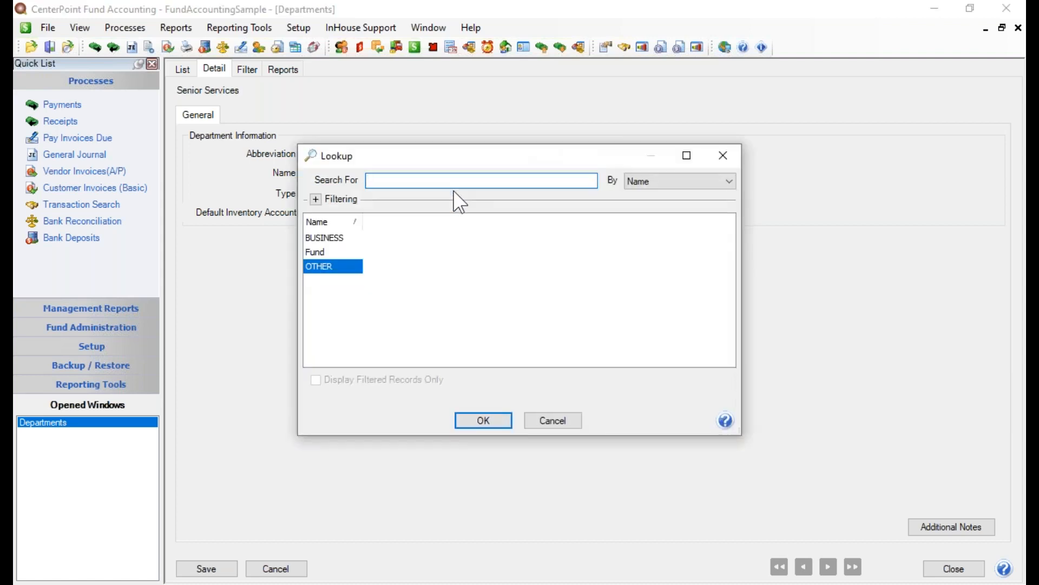
{"action": "left_click_drag", "start_coordinate": [362, 219], "coordinate": [457, 226]}
{"action": "left_click", "coordinate": [312, 251]}
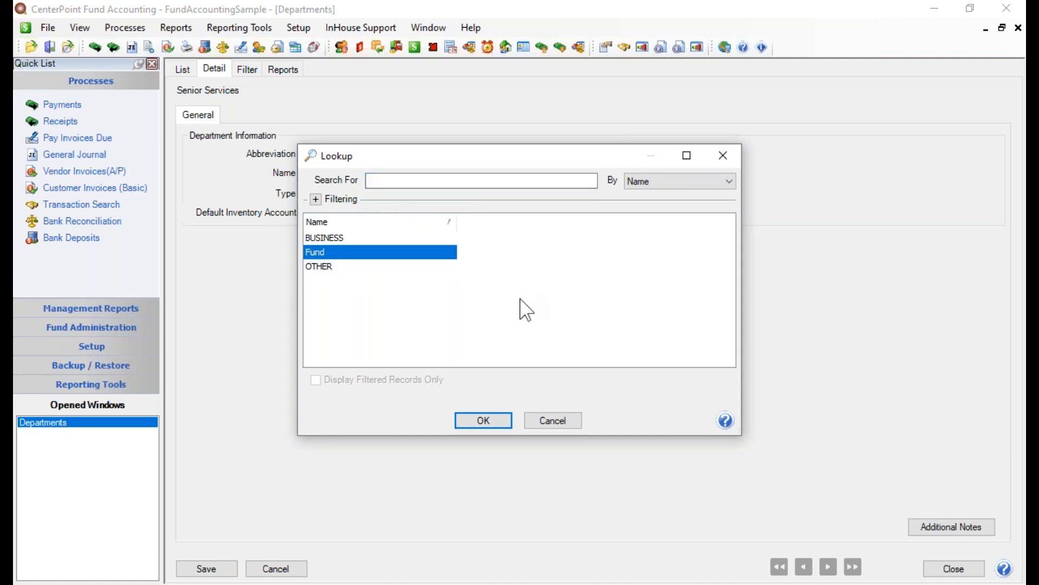
{"action": "left_click", "coordinate": [480, 420]}
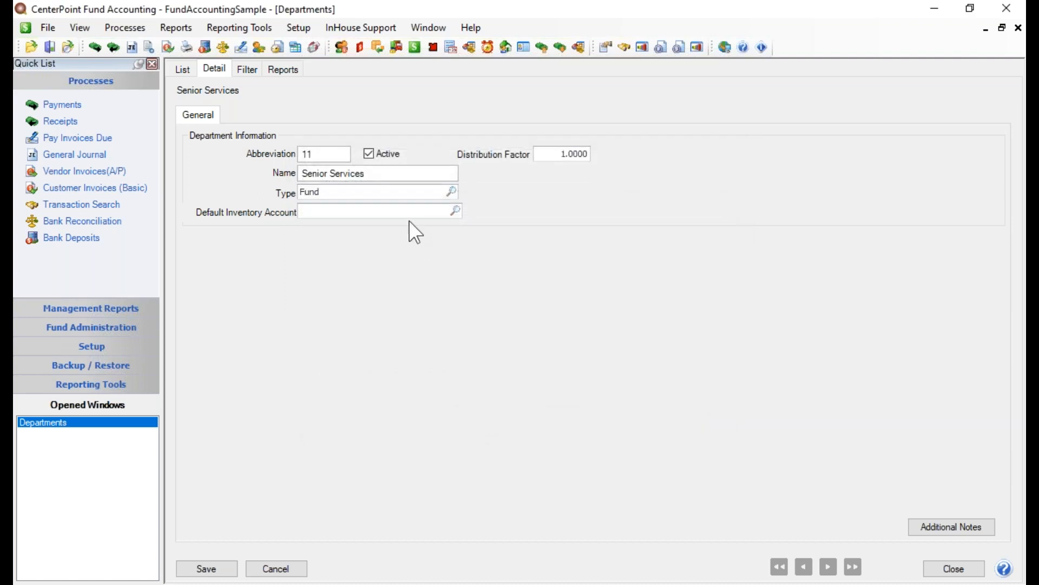
{"action": "left_click", "coordinate": [386, 193]}
{"action": "right_click", "coordinate": [386, 193]}
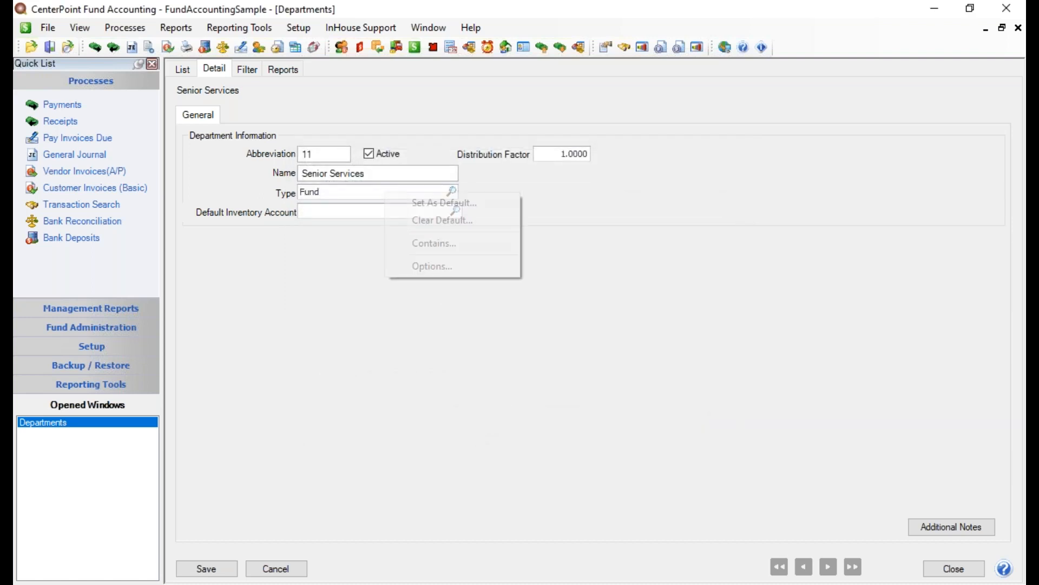
{"action": "left_click", "coordinate": [427, 204]}
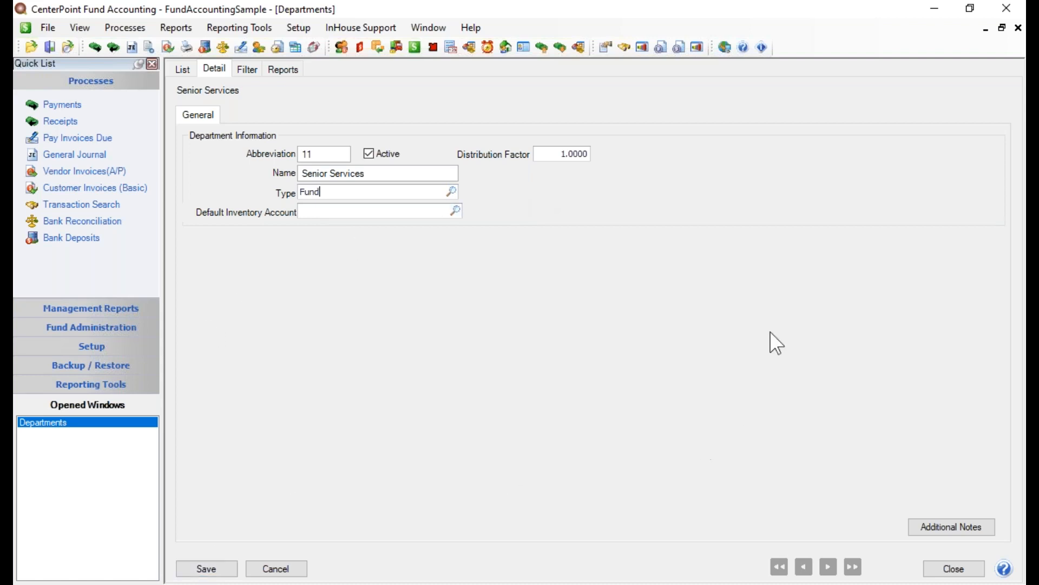
Add a date and time stamp to the department's additional notes, erase it and accept the empty notes.
{"action": "left_click", "coordinate": [943, 527]}
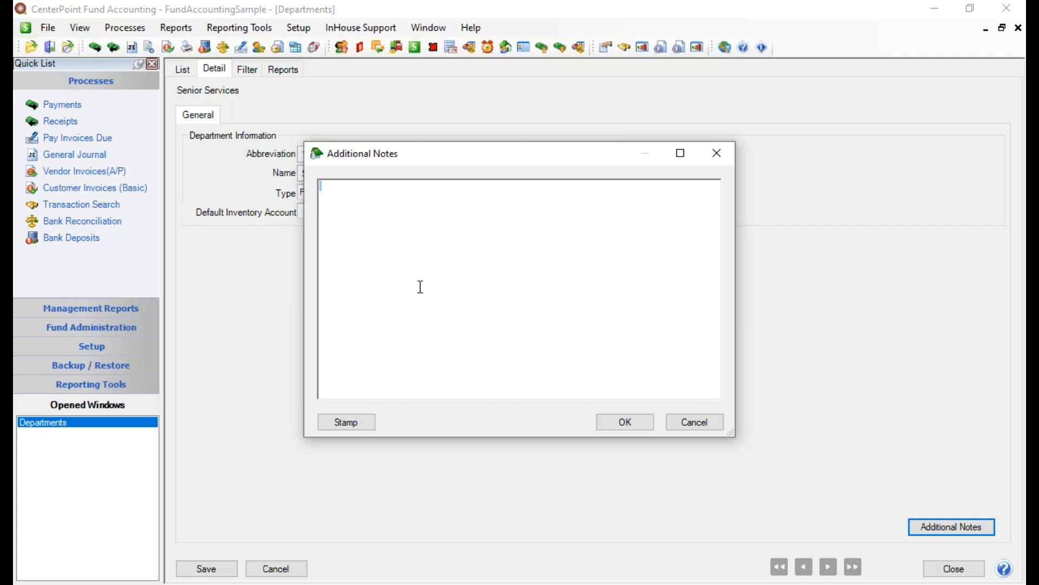
{"action": "left_click", "coordinate": [353, 421]}
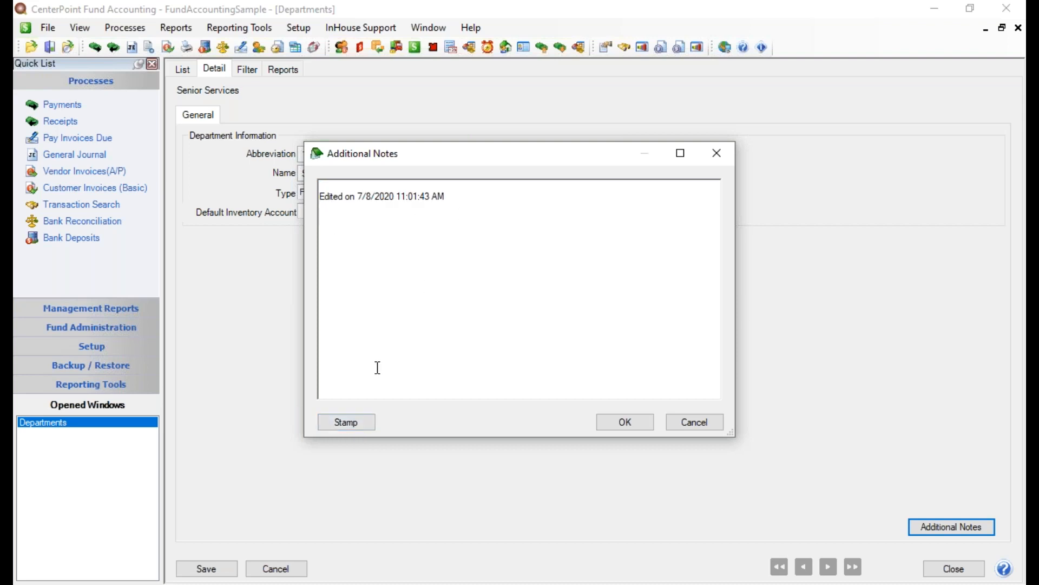
{"action": "left_click", "coordinate": [462, 195]}
{"action": "key", "text": "BackSpace"}
{"action": "key", "text": "BackSpace"}
{"action": "key", "text": "BackSpace"}
{"action": "key", "text": "BackSpace"}
{"action": "key", "text": "BackSpace"}
{"action": "key", "text": "BackSpace"}
{"action": "key", "text": "BackSpace"}
{"action": "key", "text": "BackSpace"}
{"action": "key", "text": "BackSpace"}
{"action": "key", "text": "BackSpace"}
{"action": "key", "text": "BackSpace"}
{"action": "key", "text": "BackSpace"}
{"action": "key", "text": "BackSpace"}
{"action": "key", "text": "BackSpace"}
{"action": "key", "text": "BackSpace"}
{"action": "key", "text": "BackSpace"}
{"action": "key", "text": "BackSpace"}
{"action": "key", "text": "BackSpace"}
{"action": "key", "text": "BackSpace"}
{"action": "key", "text": "BackSpace"}
{"action": "key", "text": "BackSpace"}
{"action": "key", "text": "BackSpace"}
{"action": "key", "text": "BackSpace"}
{"action": "key", "text": "BackSpace"}
{"action": "key", "text": "BackSpace"}
{"action": "key", "text": "BackSpace"}
{"action": "key", "text": "BackSpace"}
{"action": "key", "text": "BackSpace"}
{"action": "key", "text": "BackSpace"}
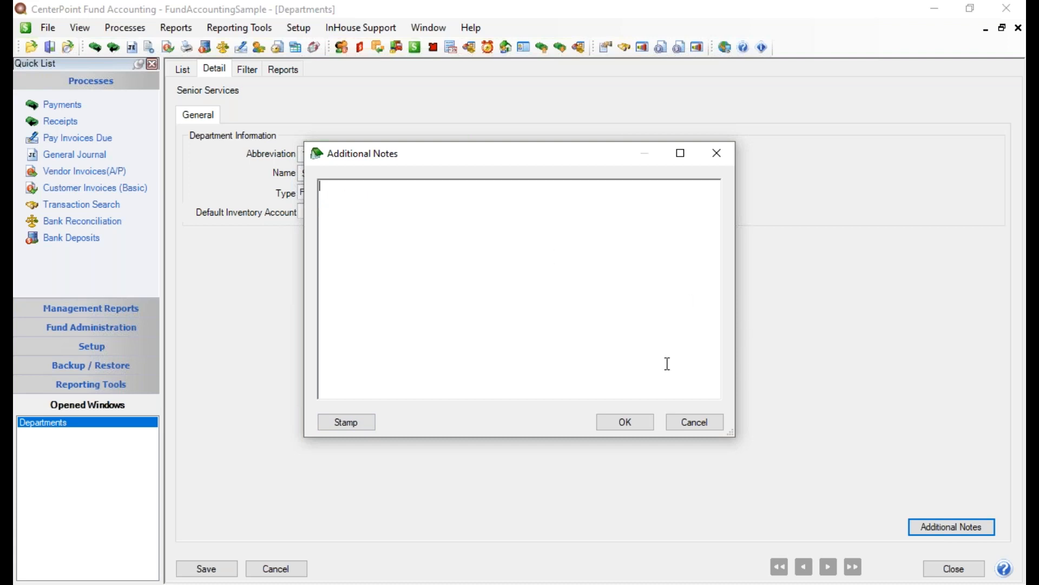
{"action": "left_click", "coordinate": [648, 424]}
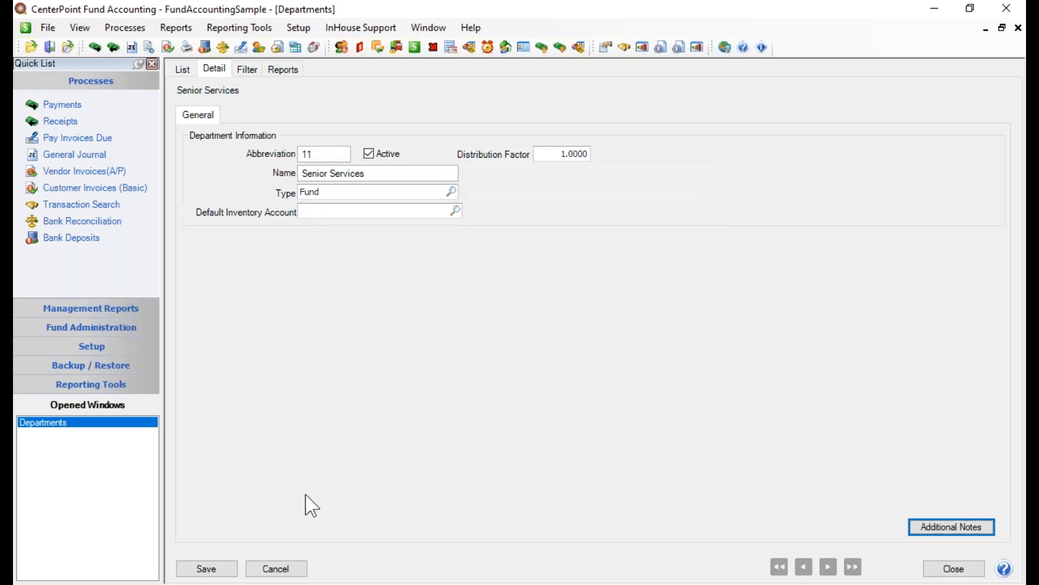
Save the new Senior Services department record.
{"action": "left_click", "coordinate": [203, 570]}
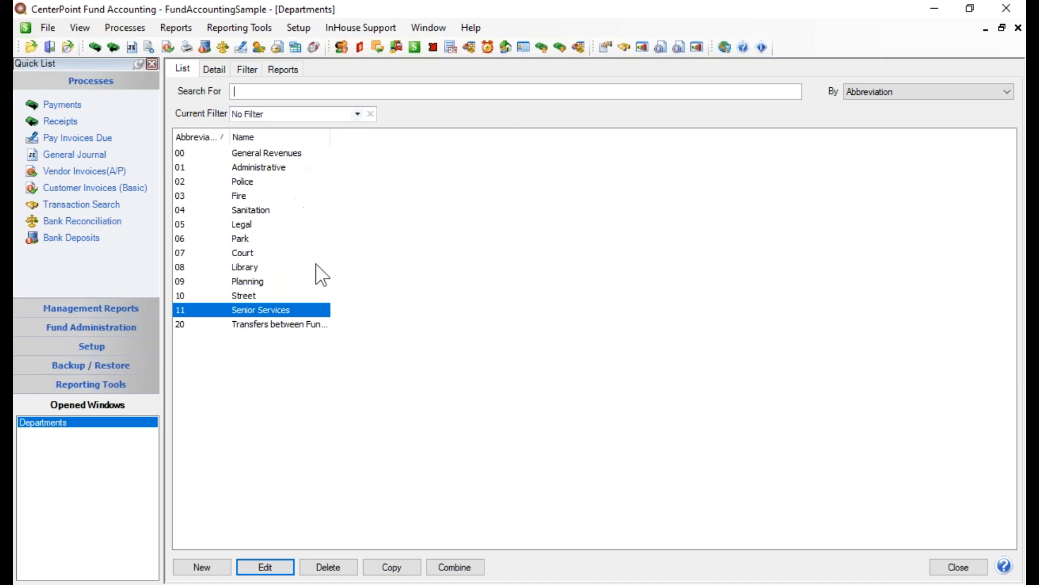
Open the Administrative department's details for review and save the record without editing it.
{"action": "left_click", "coordinate": [274, 168]}
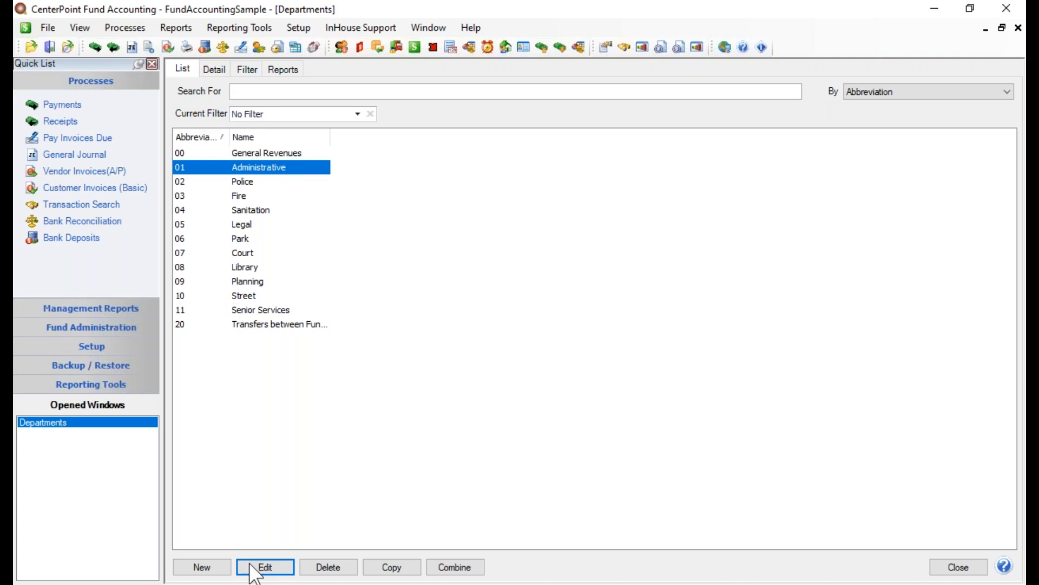
{"action": "double_click", "coordinate": [280, 166]}
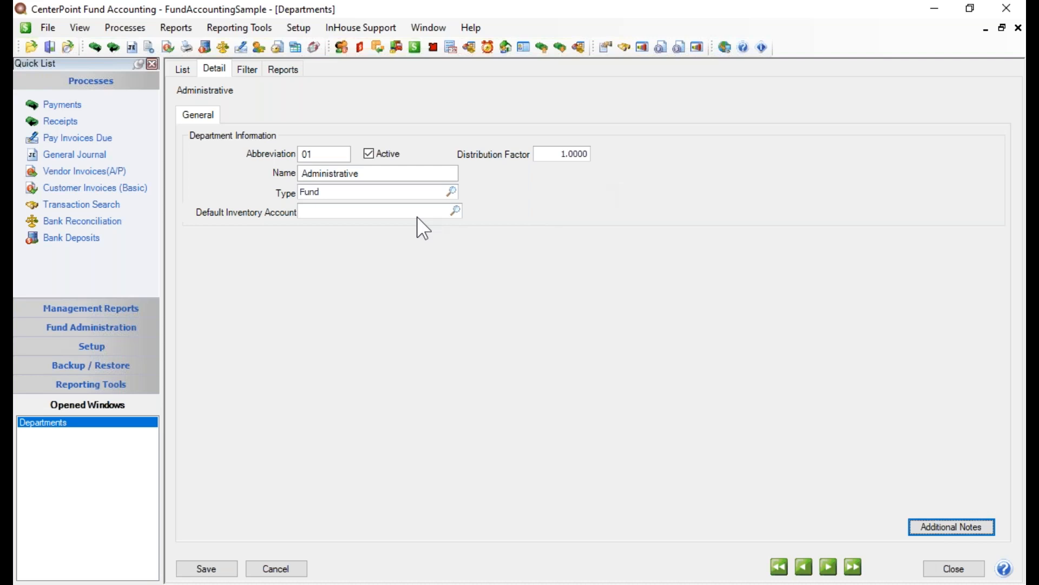
{"action": "left_click", "coordinate": [227, 569]}
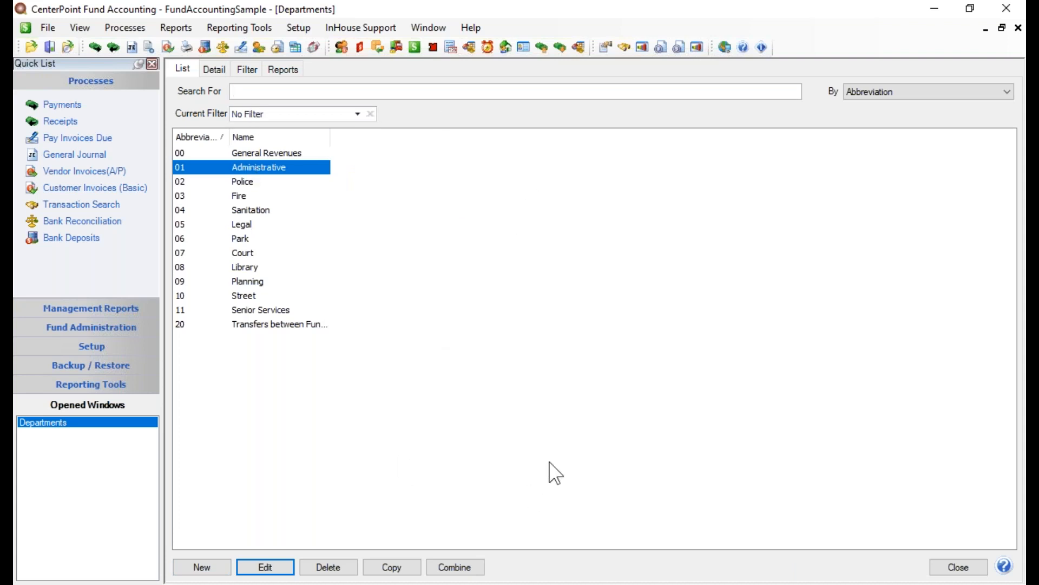
Try to delete the General Revenues department.
{"action": "left_click", "coordinate": [274, 156]}
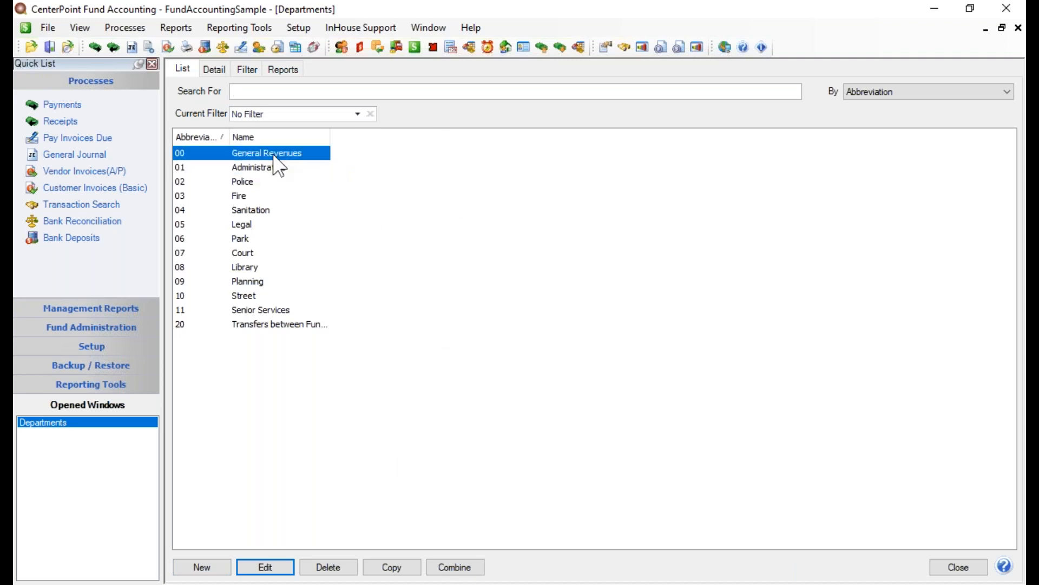
{"action": "left_click", "coordinate": [330, 568]}
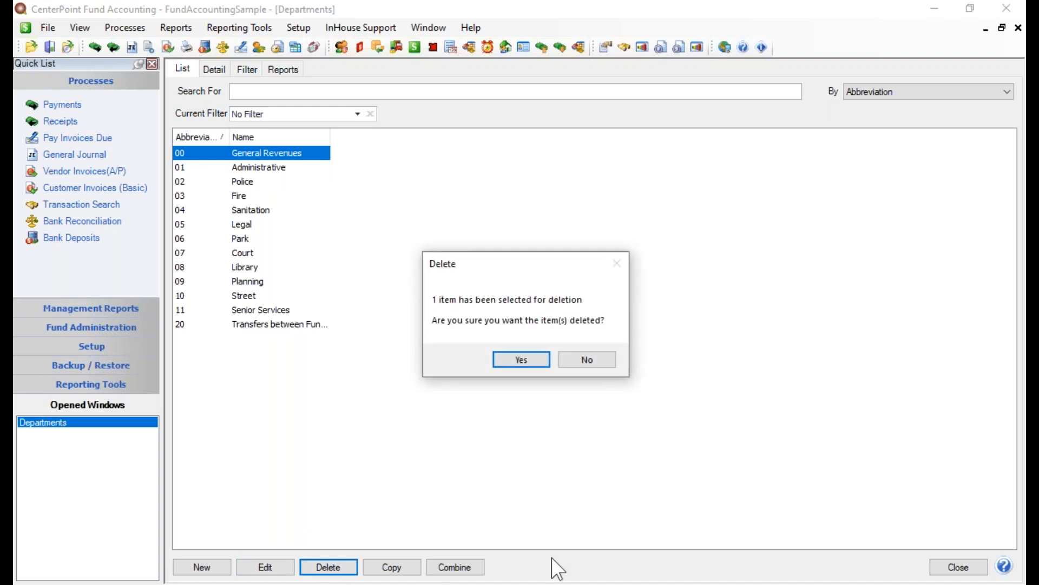
{"action": "left_click", "coordinate": [521, 359]}
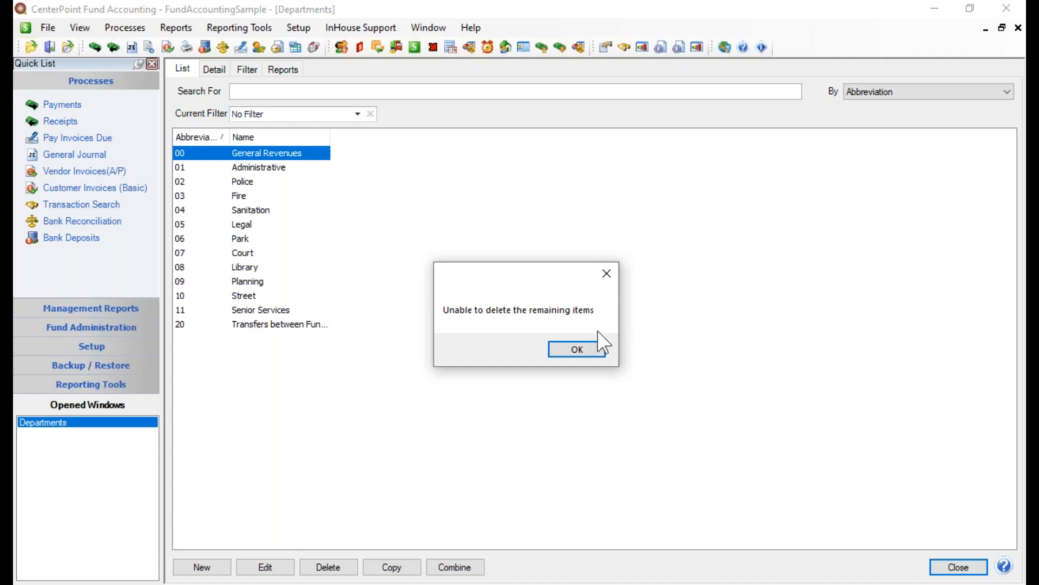
{"action": "left_click", "coordinate": [572, 361]}
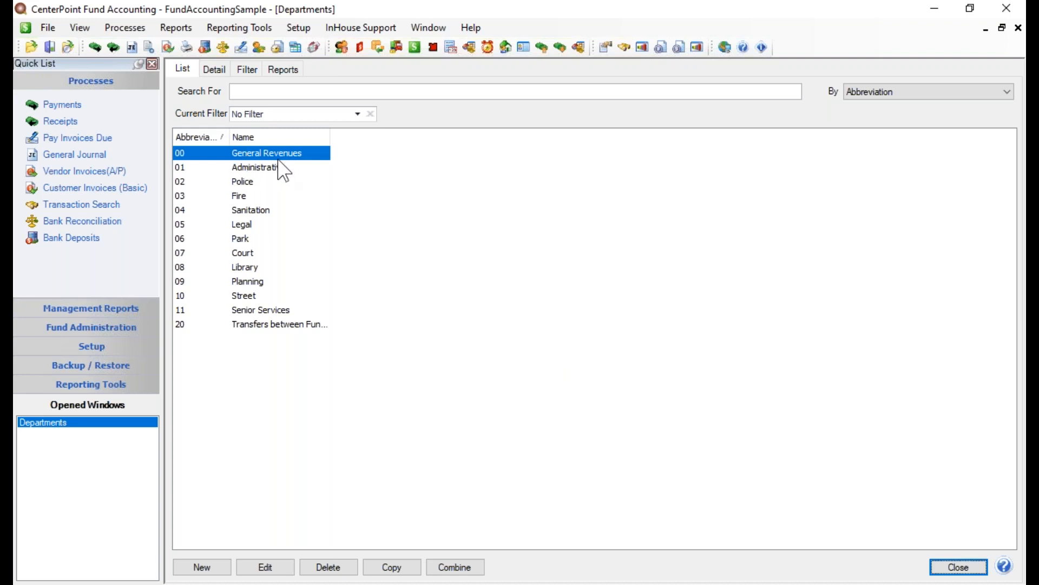
Make the General Revenues department inactive, mark it active again and save the record.
{"action": "left_click", "coordinate": [248, 566]}
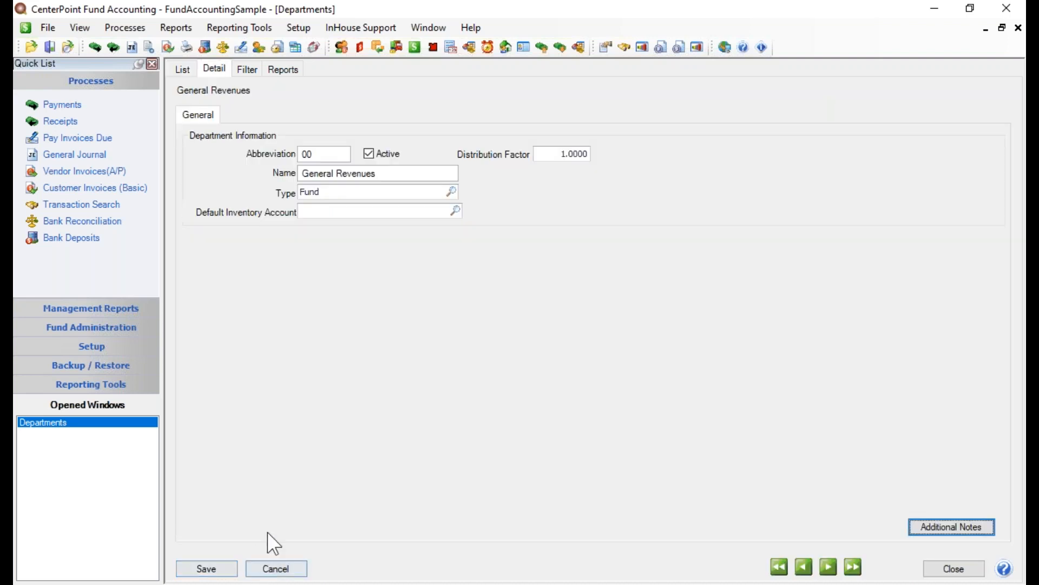
{"action": "left_click", "coordinate": [376, 157]}
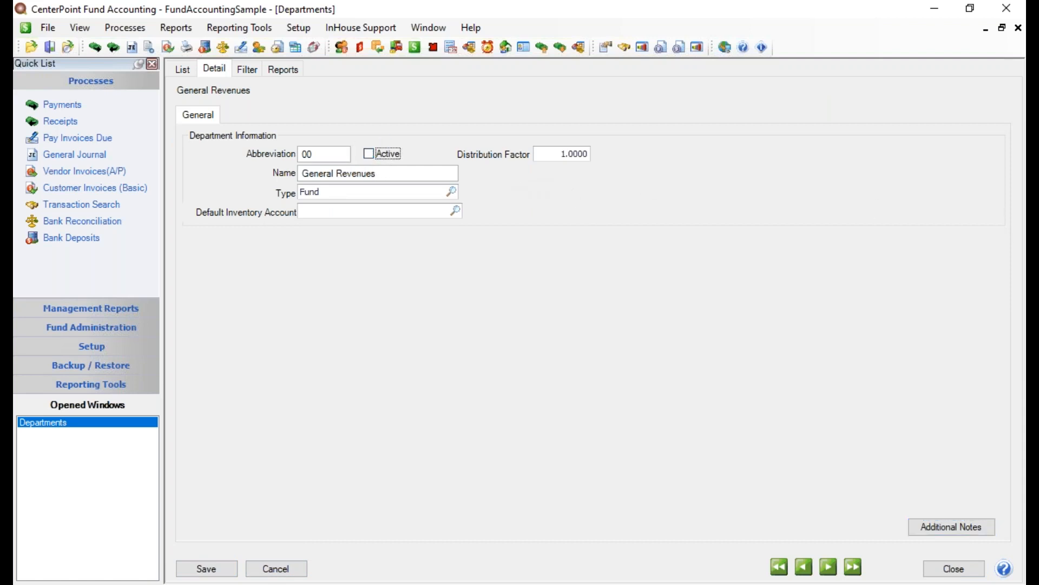
{"action": "left_click", "coordinate": [372, 157]}
{"action": "left_click", "coordinate": [214, 570]}
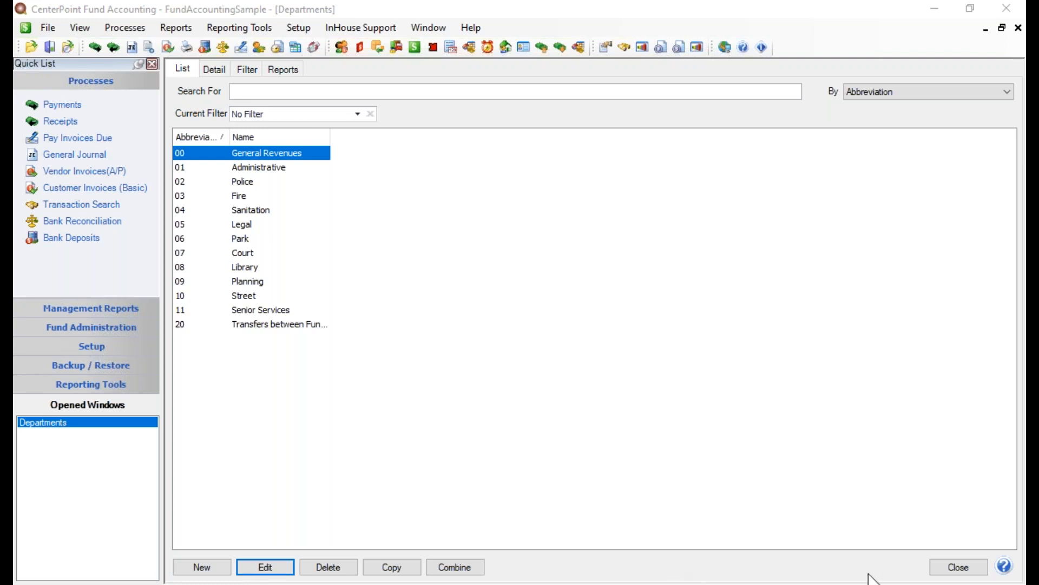
Close the department list and select the Statement of Revenue & Expenditures report among the financial statements.
{"action": "left_click", "coordinate": [945, 567]}
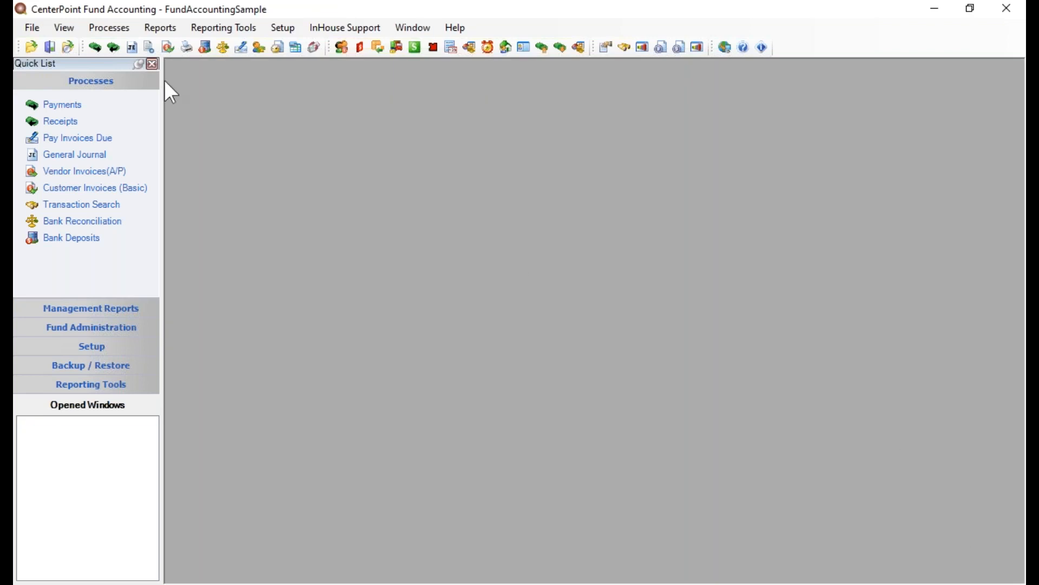
{"action": "left_click", "coordinate": [161, 26]}
{"action": "left_click", "coordinate": [175, 45]}
{"action": "left_click", "coordinate": [181, 74]}
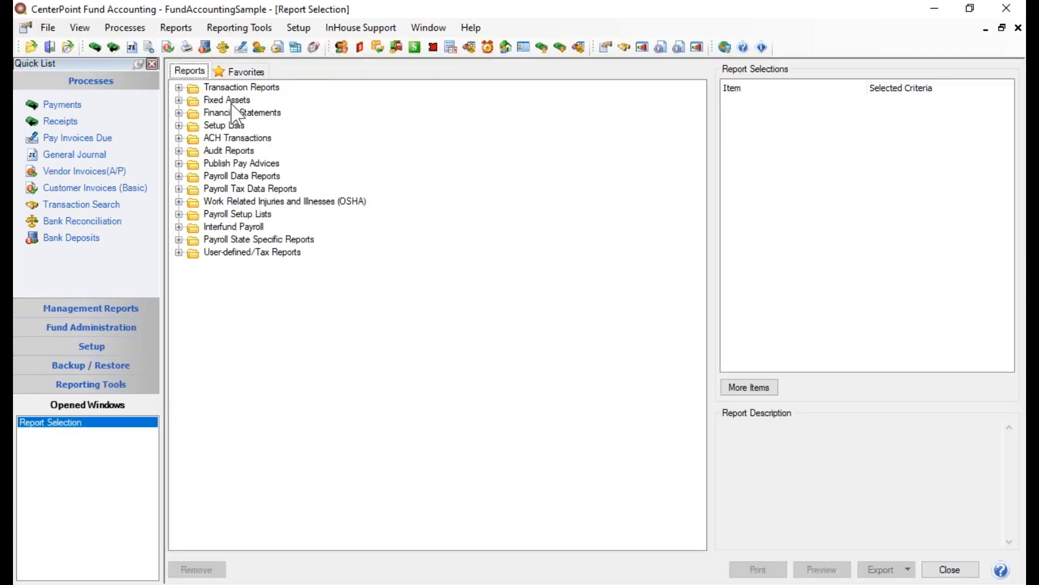
{"action": "left_click", "coordinate": [178, 112]}
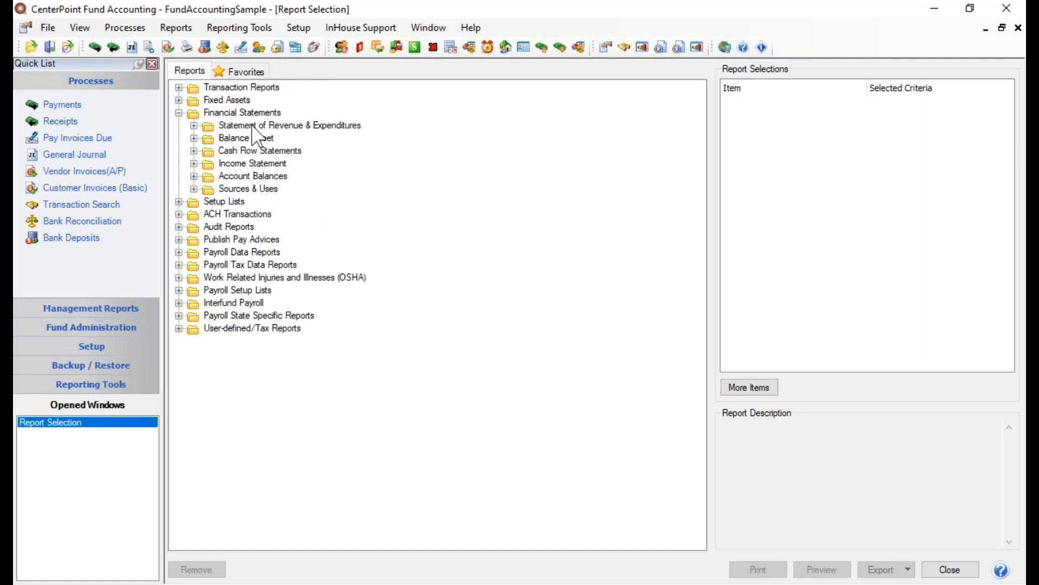
{"action": "double_click", "coordinate": [238, 125]}
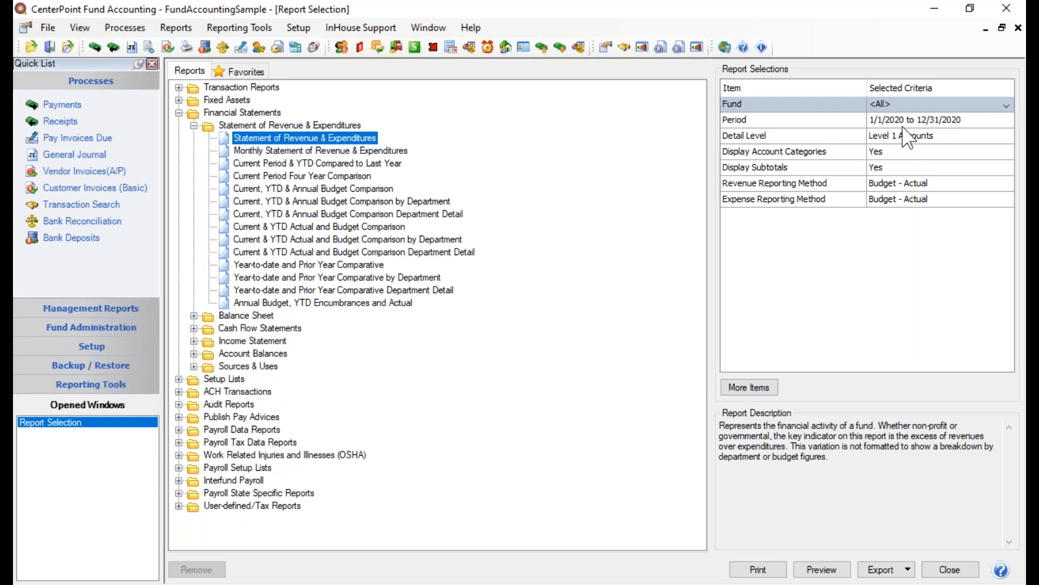
Limit the report's fund criteria to CenterPoint Village-General.
{"action": "left_click", "coordinate": [882, 100]}
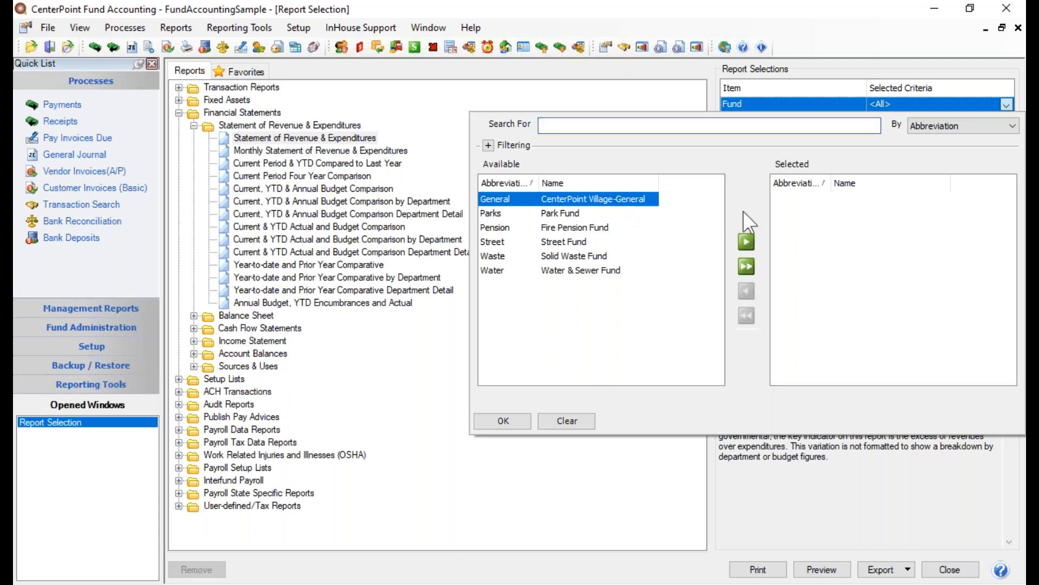
{"action": "left_click", "coordinate": [746, 242]}
{"action": "left_click", "coordinate": [503, 421]}
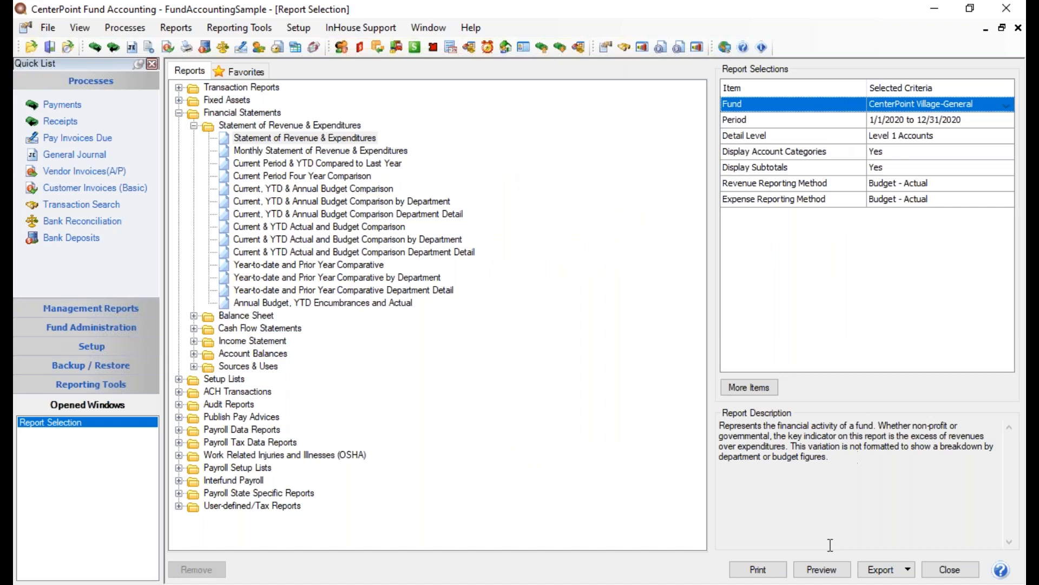
Preview the Statement of Revenue & Expenditures and examine how its revenue is grouped by department.
{"action": "left_click", "coordinate": [822, 569]}
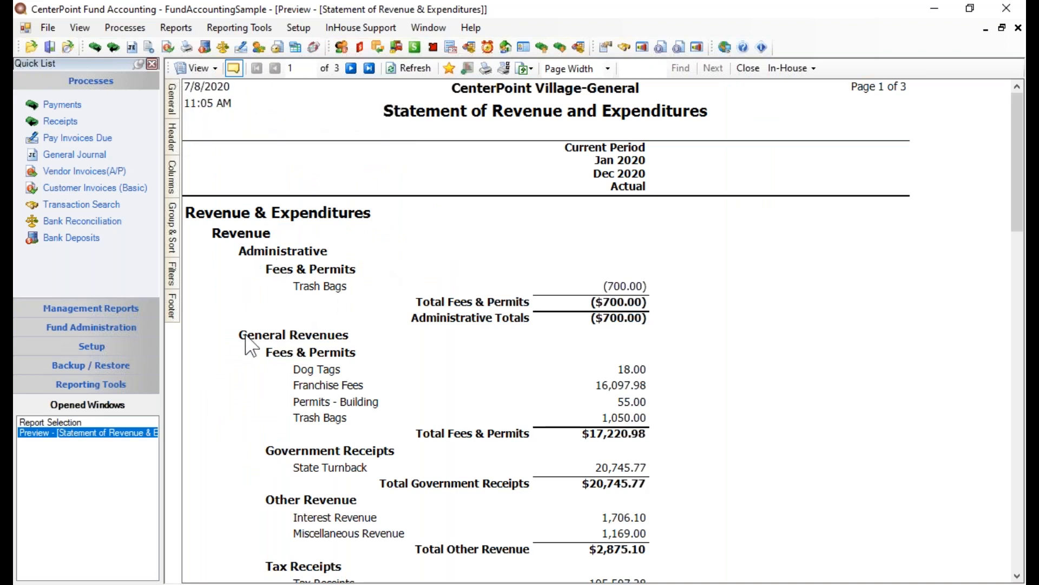
{"action": "scroll", "coordinate": [877, 288], "scroll_direction": "down", "scroll_amount": 3}
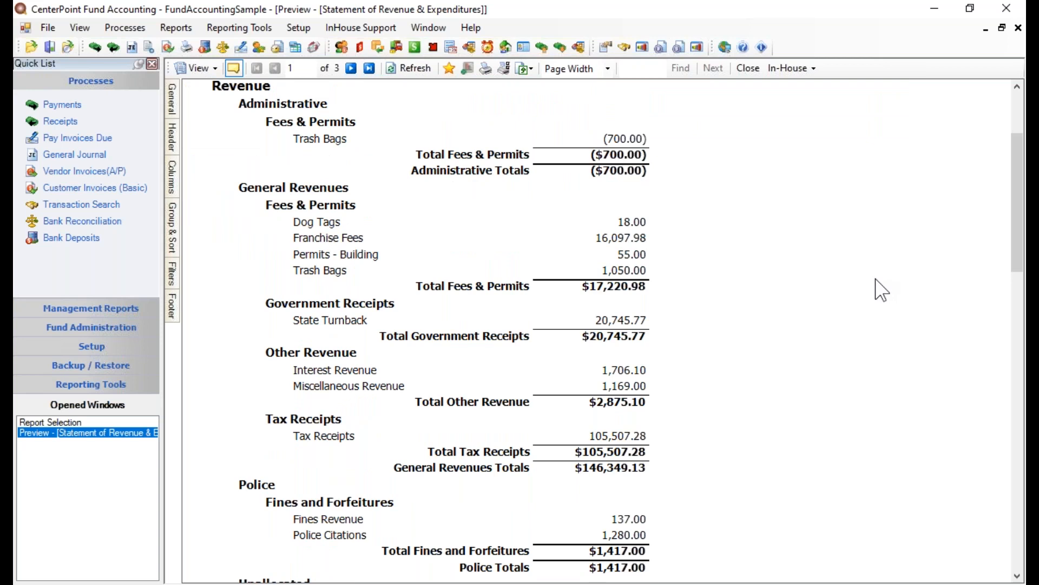
{"action": "scroll", "coordinate": [881, 290], "scroll_direction": "up", "scroll_amount": 1}
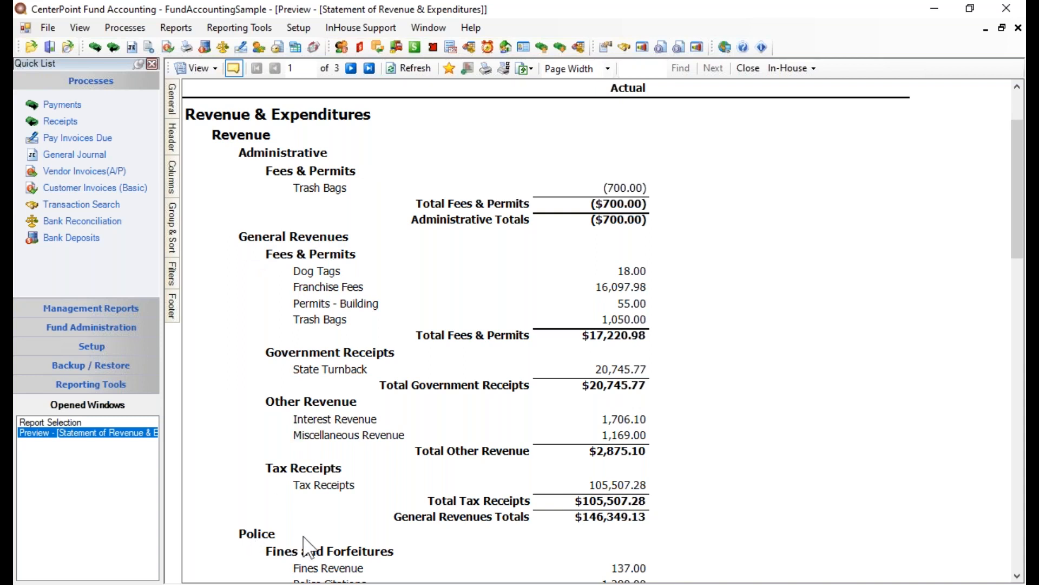
{"action": "scroll", "coordinate": [750, 459], "scroll_direction": "up", "scroll_amount": 2}
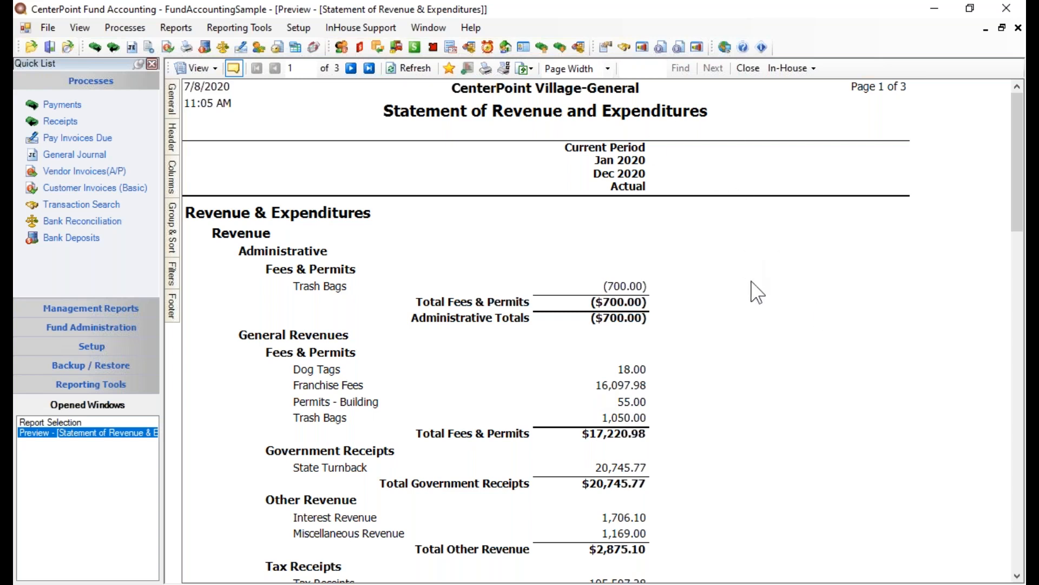
{"action": "scroll", "coordinate": [757, 292], "scroll_direction": "down", "scroll_amount": 2}
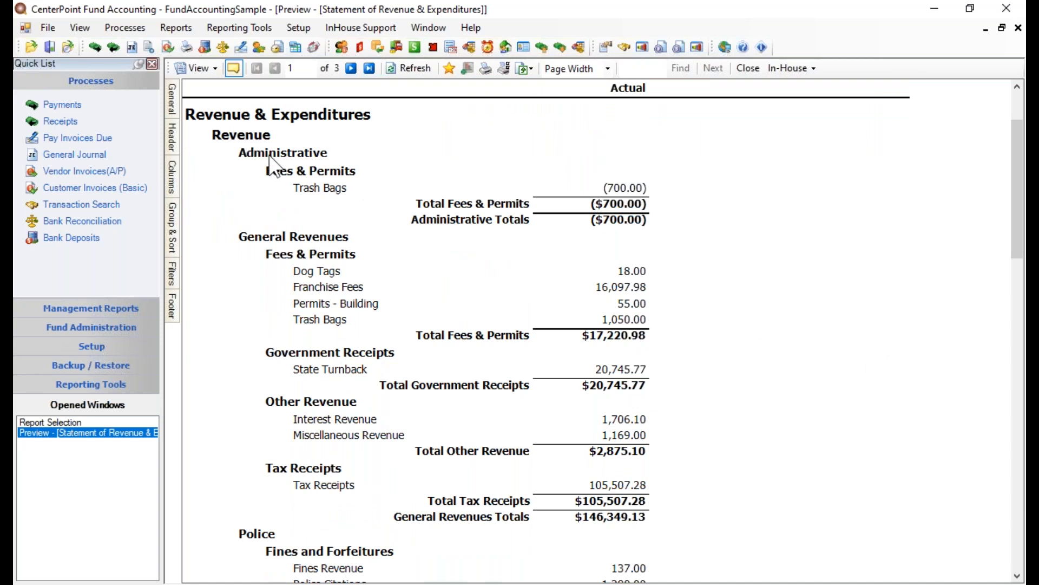
{"action": "scroll", "coordinate": [806, 251], "scroll_direction": "up", "scroll_amount": 1}
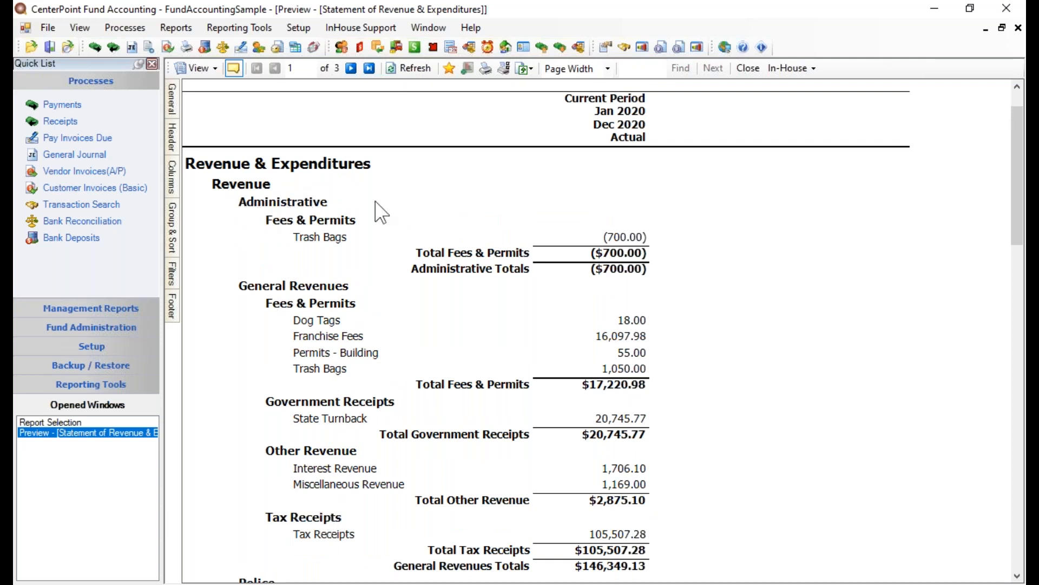
Move Department Name to the top of the report's grouping order and refresh the Statement of Revenue & Expenditures.
{"action": "scroll", "coordinate": [966, 343], "scroll_direction": "up", "scroll_amount": 1}
{"action": "scroll", "coordinate": [967, 342], "scroll_direction": "up", "scroll_amount": 1}
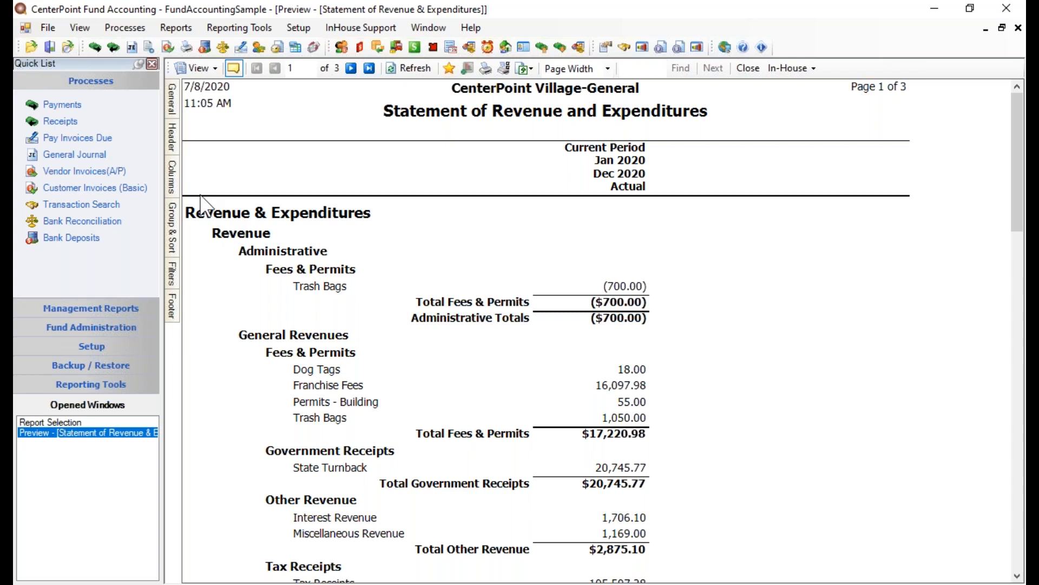
{"action": "left_click", "coordinate": [170, 228]}
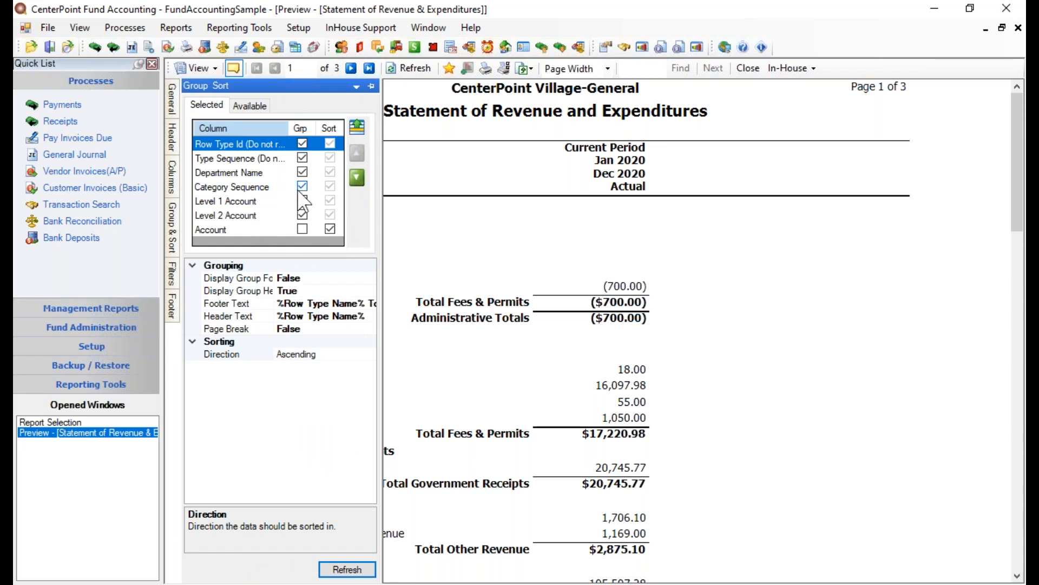
{"action": "left_click", "coordinate": [276, 172]}
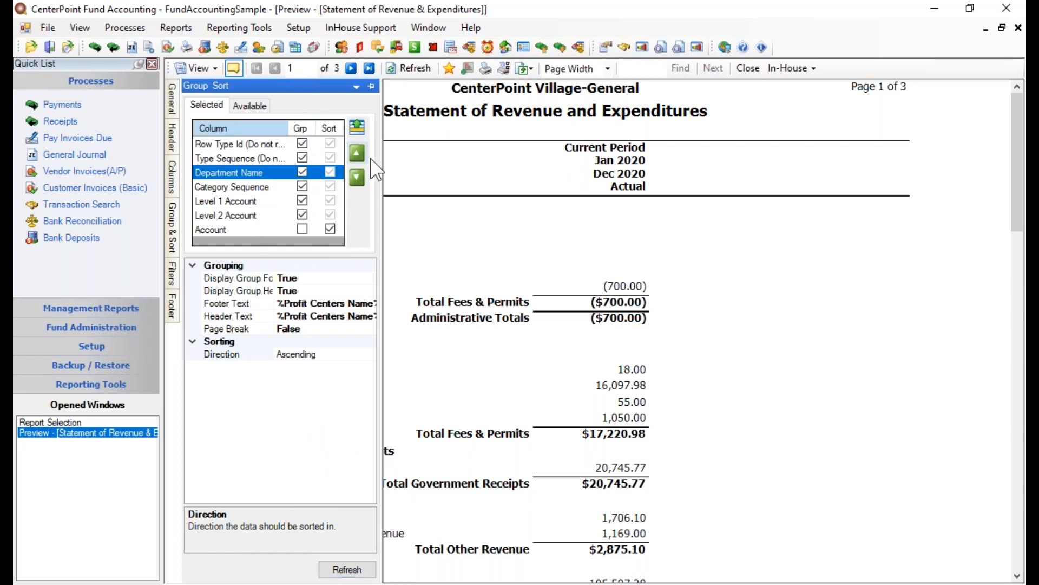
{"action": "left_click", "coordinate": [358, 153]}
{"action": "left_click", "coordinate": [358, 153]}
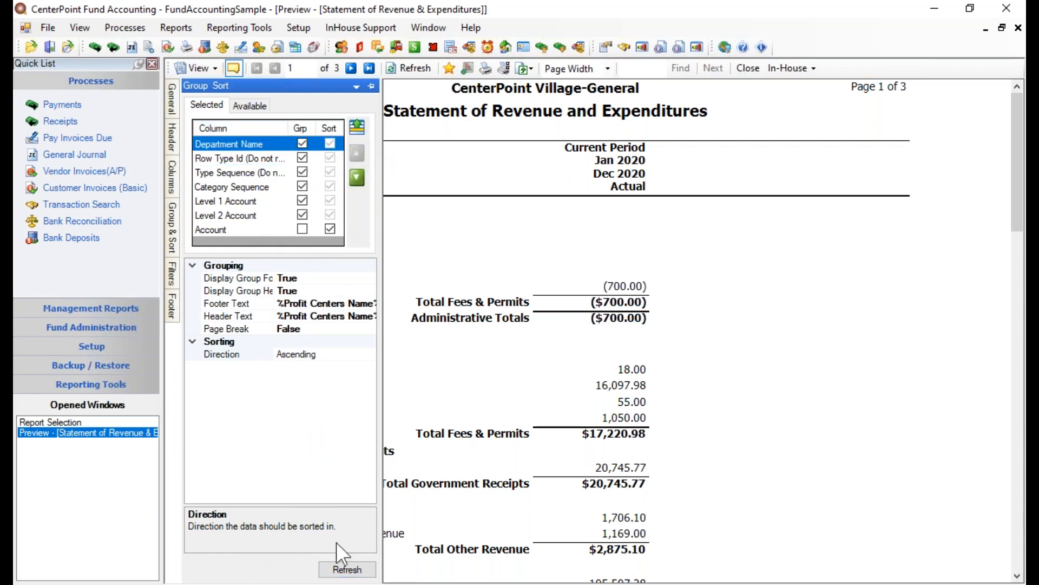
{"action": "left_click", "coordinate": [348, 569]}
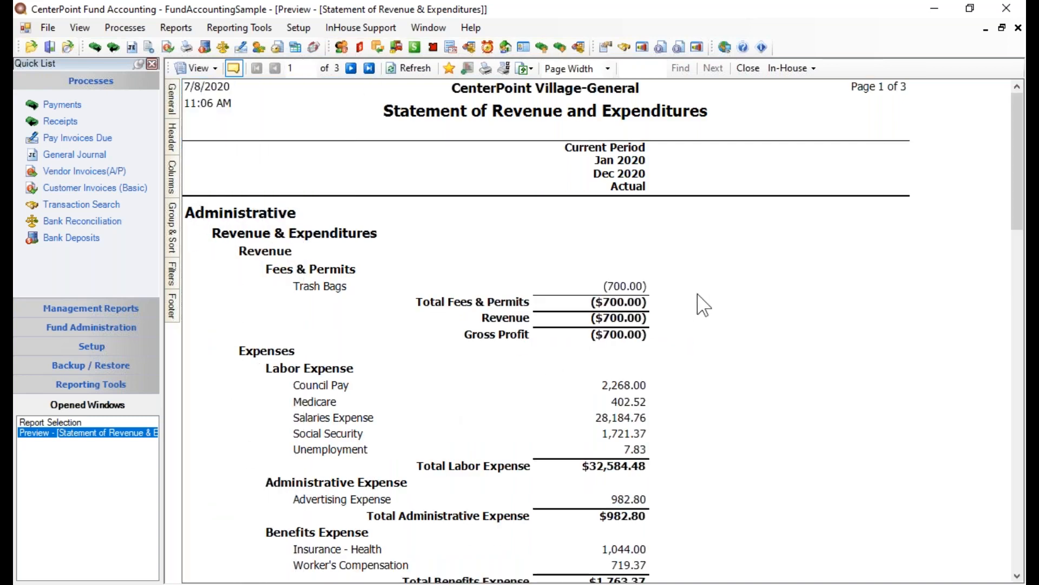
Examine the revenue and expense sections grouped under each department, and close the preview without saving the report to Favorites.
{"action": "scroll", "coordinate": [693, 305], "scroll_direction": "down", "scroll_amount": 3}
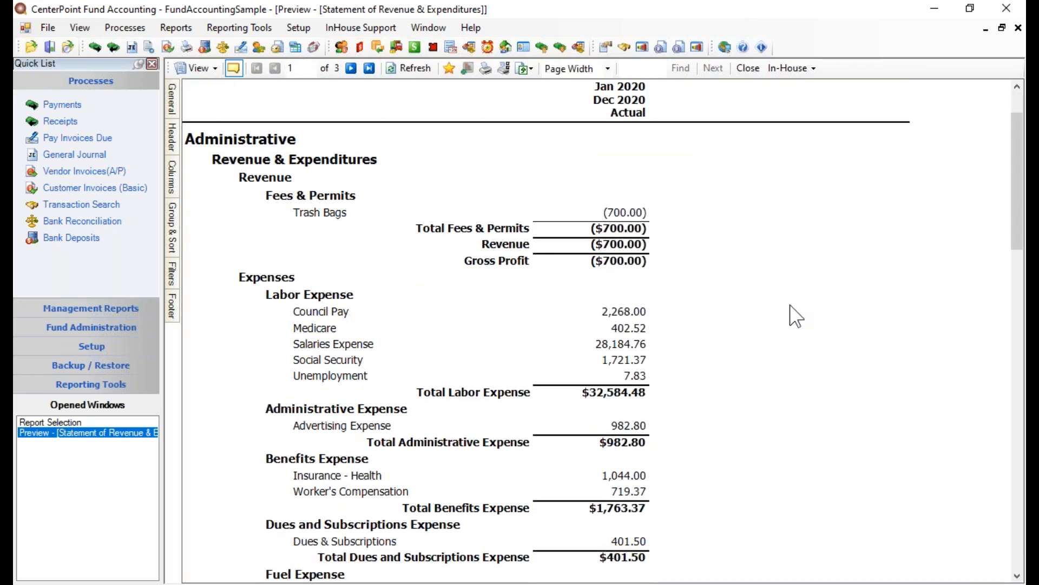
{"action": "scroll", "coordinate": [796, 316], "scroll_direction": "down", "scroll_amount": 8}
{"action": "scroll", "coordinate": [796, 316], "scroll_direction": "down", "scroll_amount": 20}
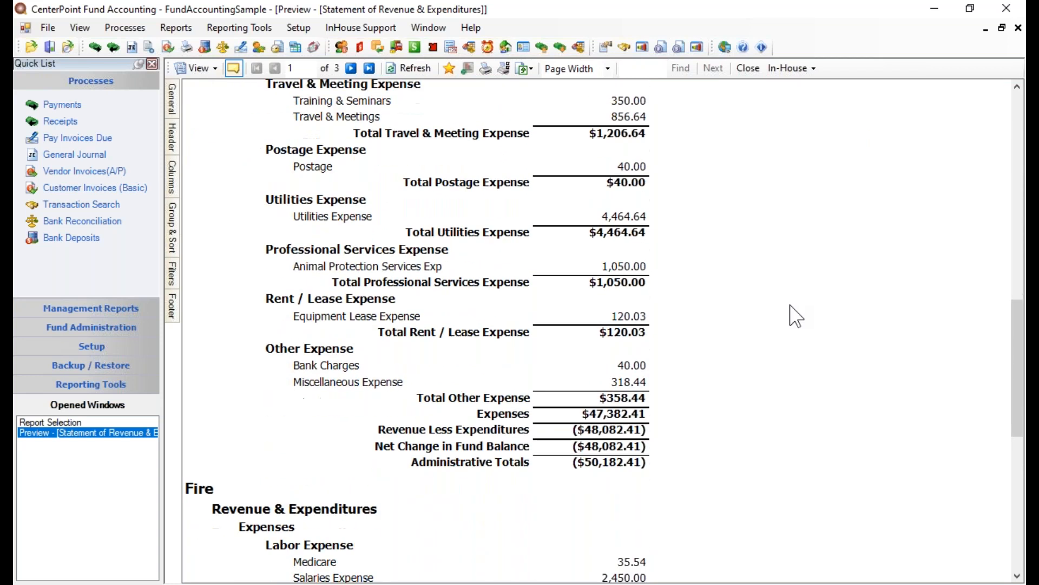
{"action": "scroll", "coordinate": [766, 294], "scroll_direction": "up", "scroll_amount": 12}
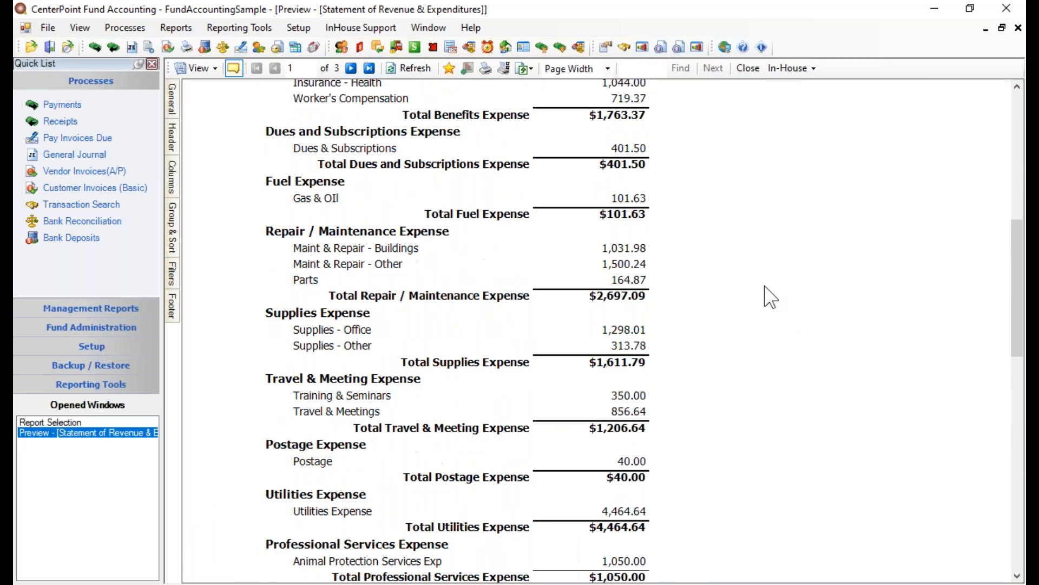
{"action": "scroll", "coordinate": [765, 295], "scroll_direction": "up", "scroll_amount": 17}
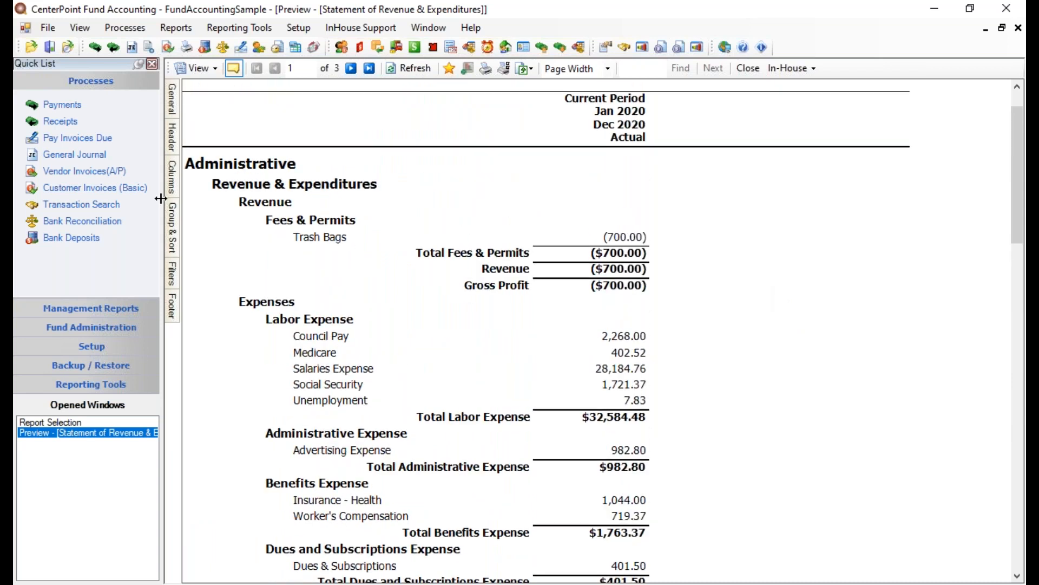
{"action": "scroll", "coordinate": [815, 314], "scroll_direction": "down", "scroll_amount": 7}
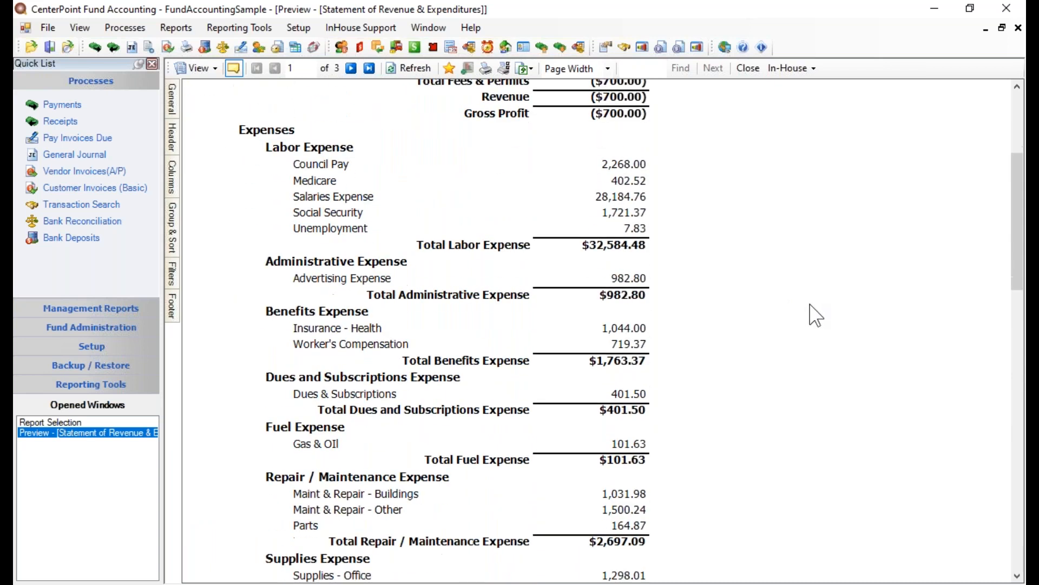
{"action": "scroll", "coordinate": [816, 315], "scroll_direction": "down", "scroll_amount": 20}
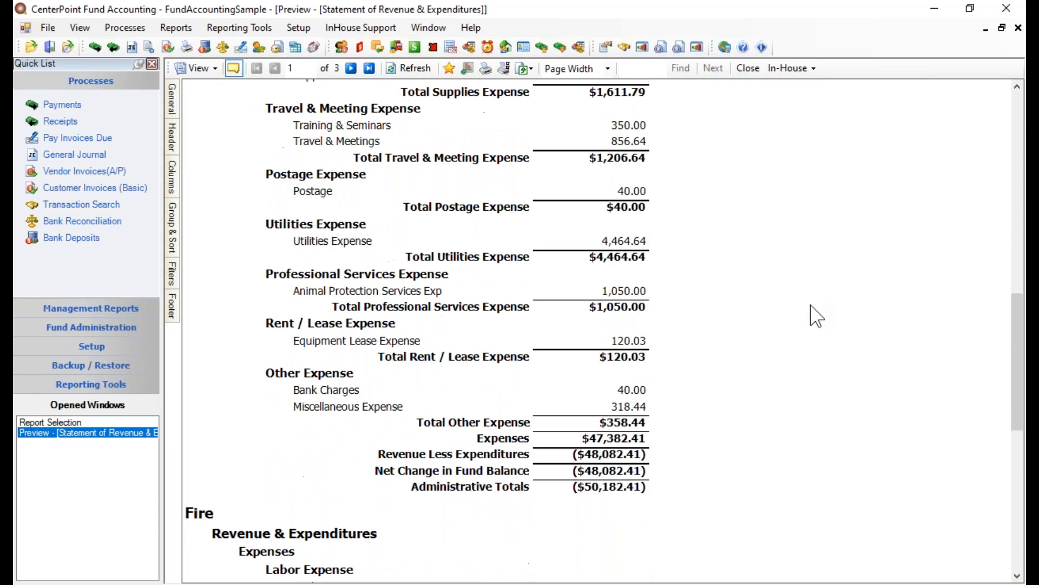
{"action": "scroll", "coordinate": [812, 314], "scroll_direction": "down", "scroll_amount": 2}
{"action": "scroll", "coordinate": [238, 439], "scroll_direction": "down", "scroll_amount": 9}
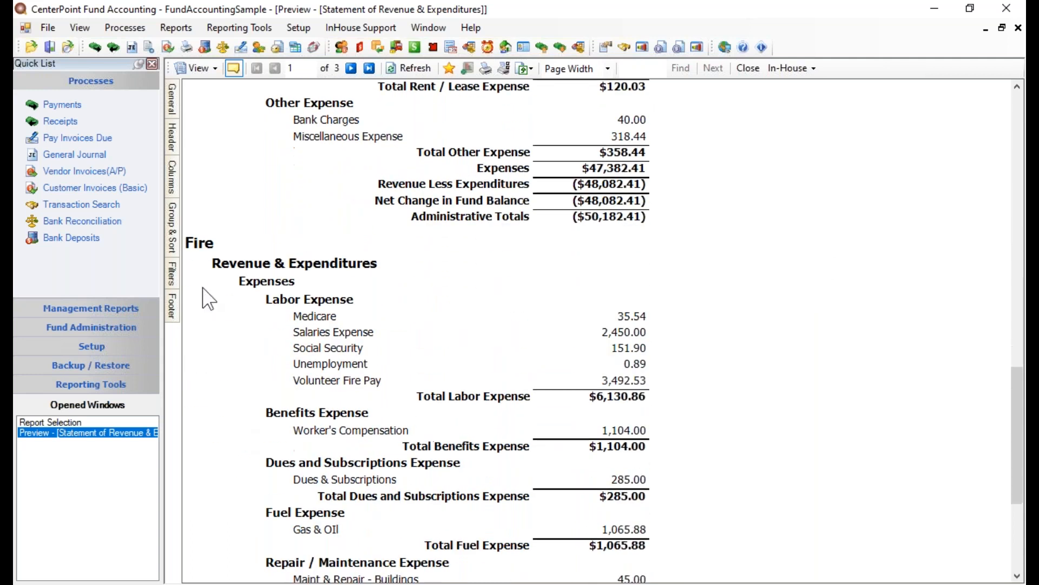
{"action": "scroll", "coordinate": [796, 367], "scroll_direction": "down", "scroll_amount": 10}
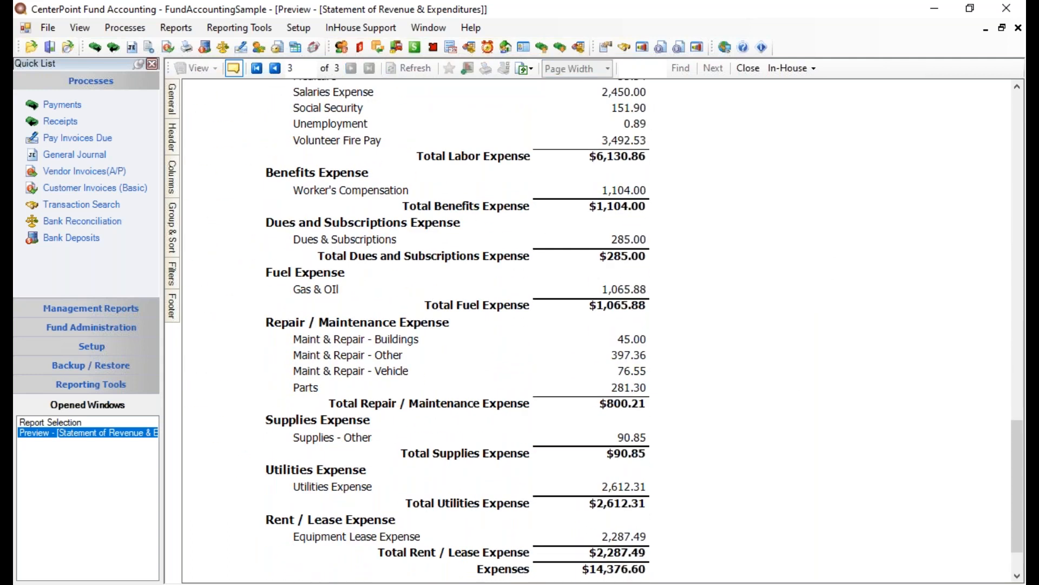
{"action": "scroll", "coordinate": [596, 332], "scroll_direction": "down", "scroll_amount": 5}
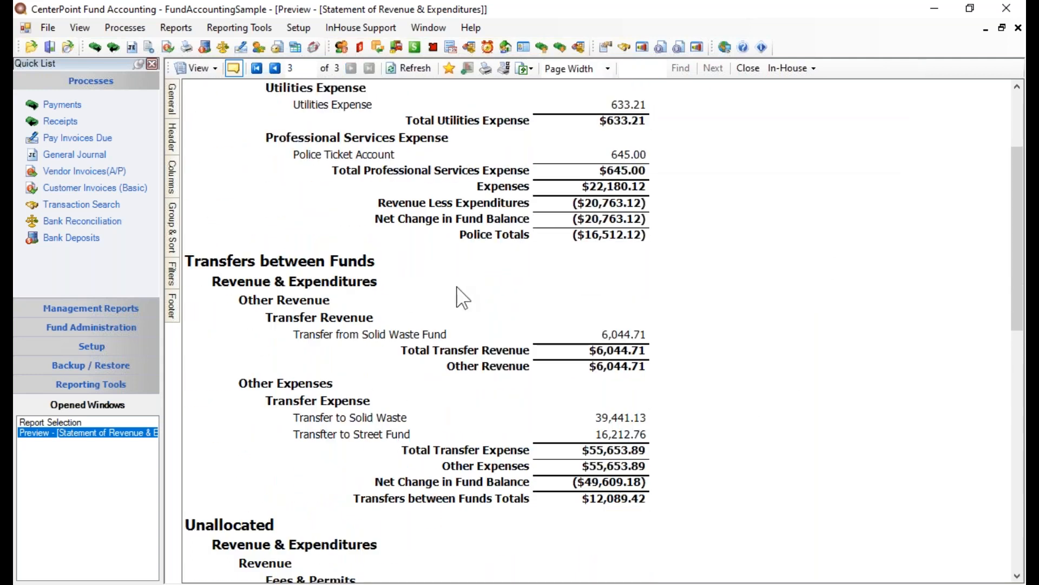
{"action": "scroll", "coordinate": [704, 506], "scroll_direction": "down", "scroll_amount": 4}
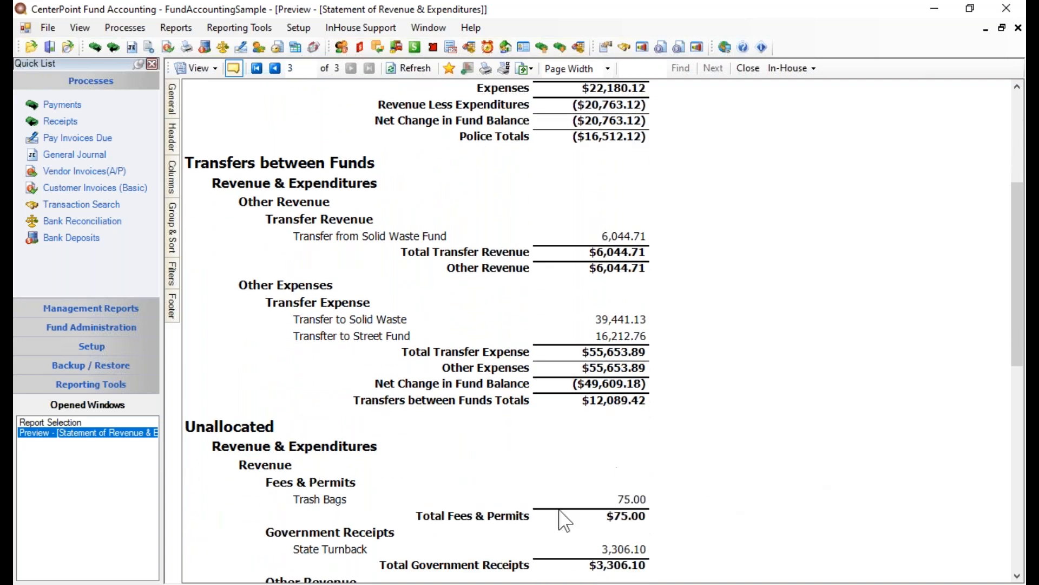
{"action": "left_click", "coordinate": [750, 68]}
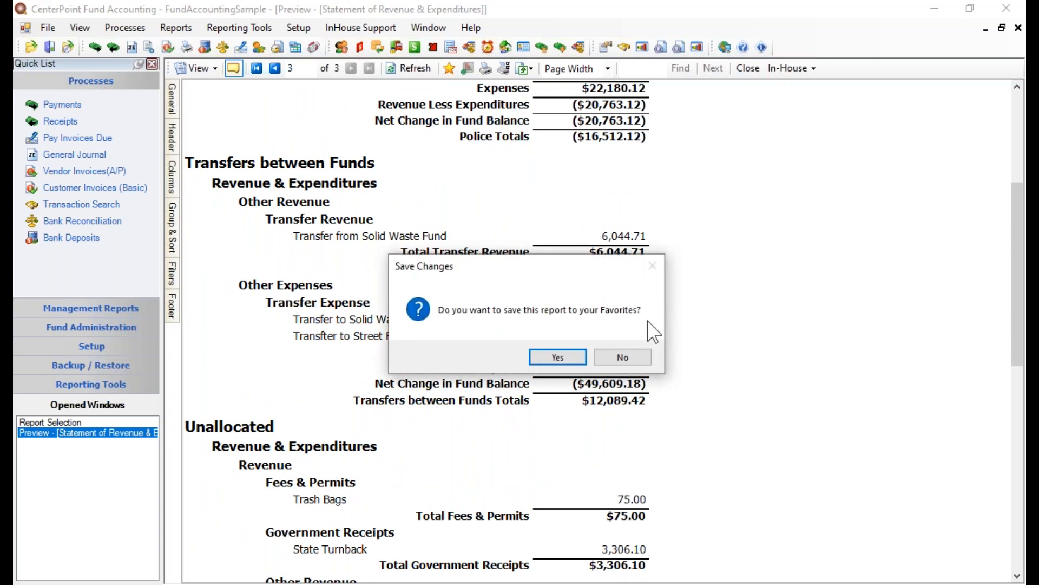
{"action": "left_click", "coordinate": [624, 356]}
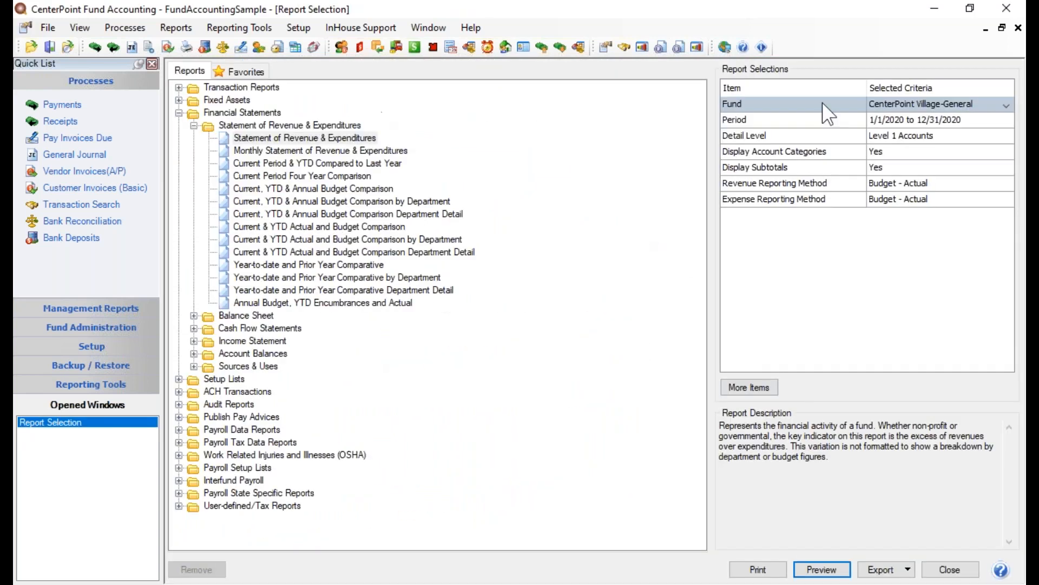
Add the Department item to the selection criteria of the Statement of Revenue & Expenditures.
{"action": "left_click", "coordinate": [280, 139]}
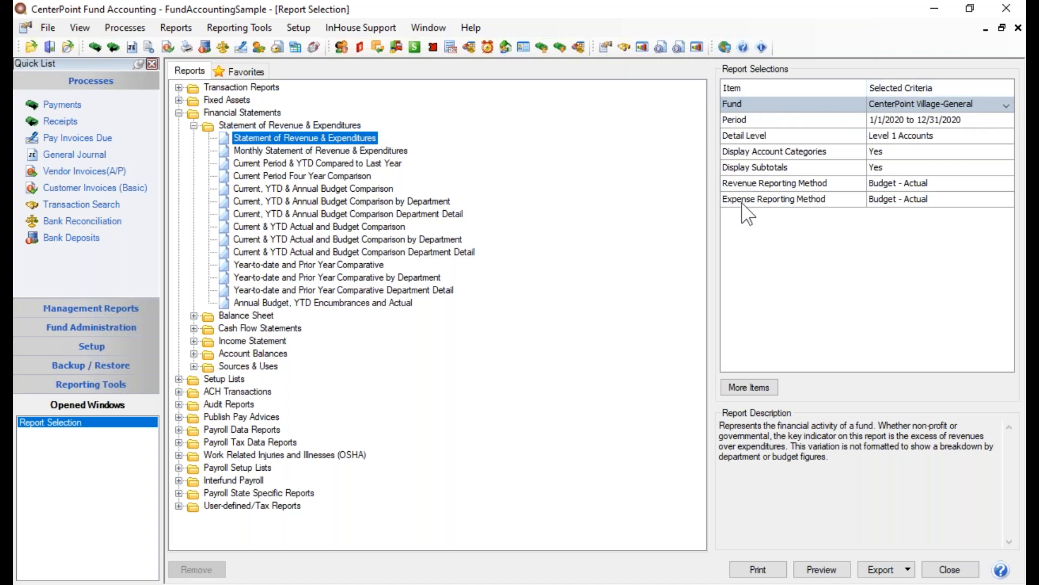
{"action": "left_click", "coordinate": [736, 386]}
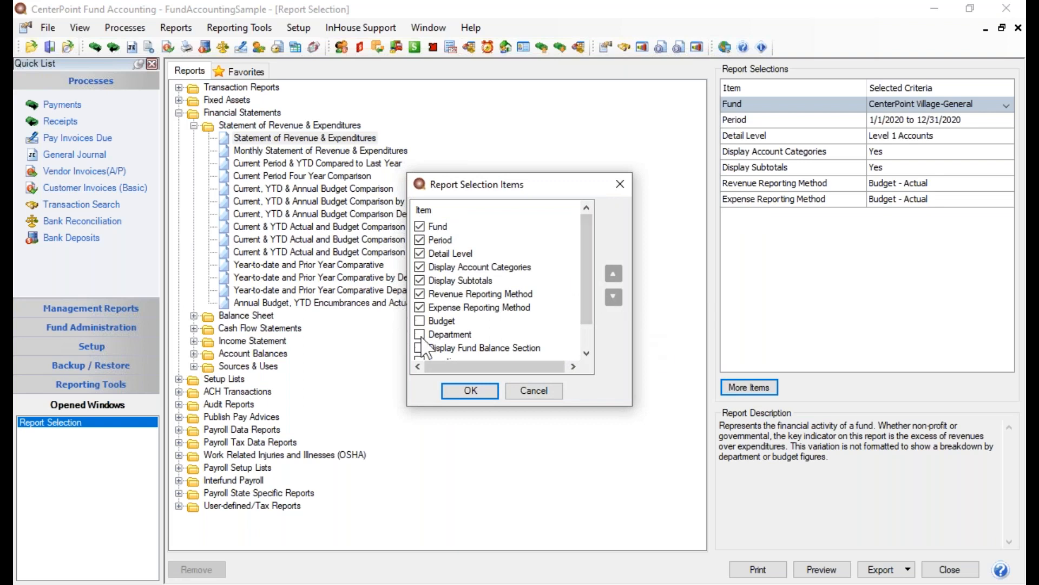
{"action": "left_click", "coordinate": [470, 390]}
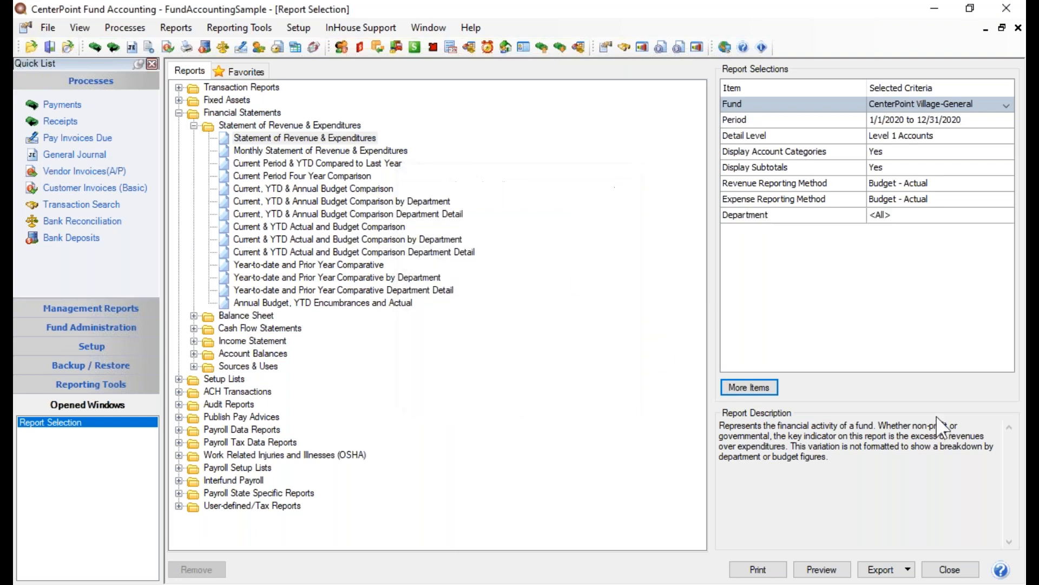
Limit the report's department criteria to Fire.
{"action": "left_click", "coordinate": [918, 217]}
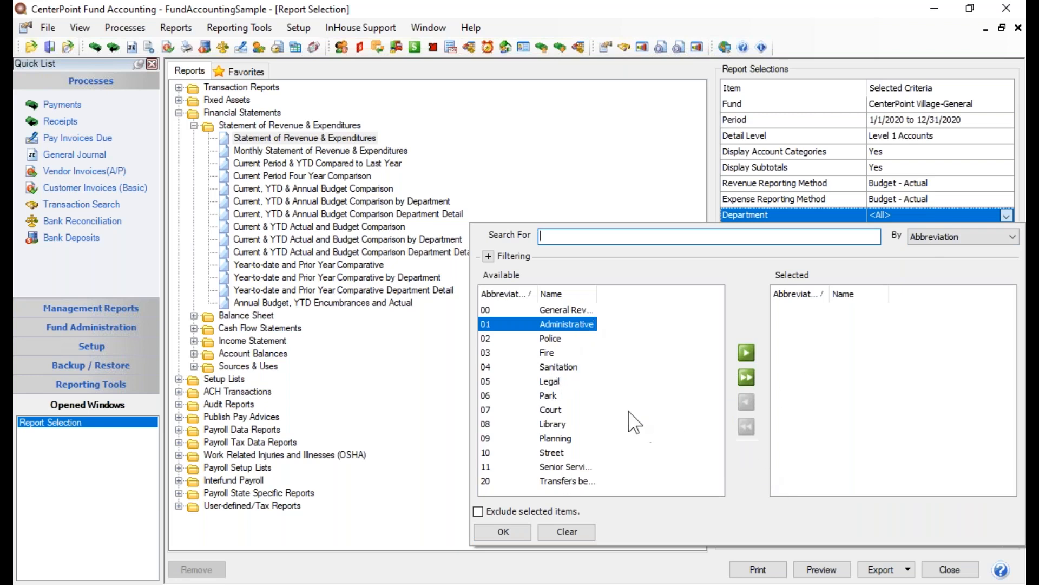
{"action": "left_click", "coordinate": [550, 352]}
{"action": "left_click", "coordinate": [747, 353]}
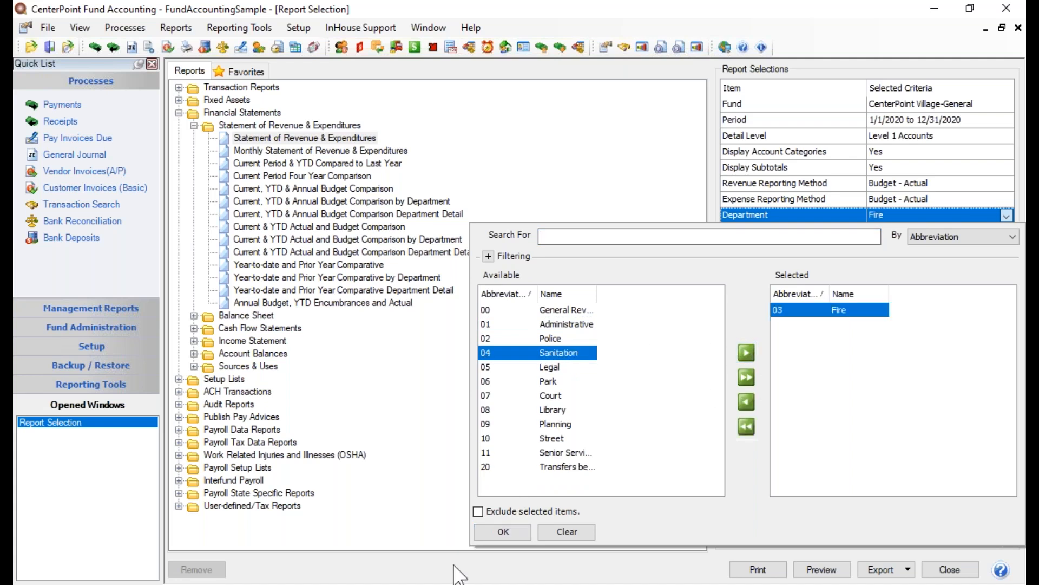
{"action": "left_click", "coordinate": [493, 536]}
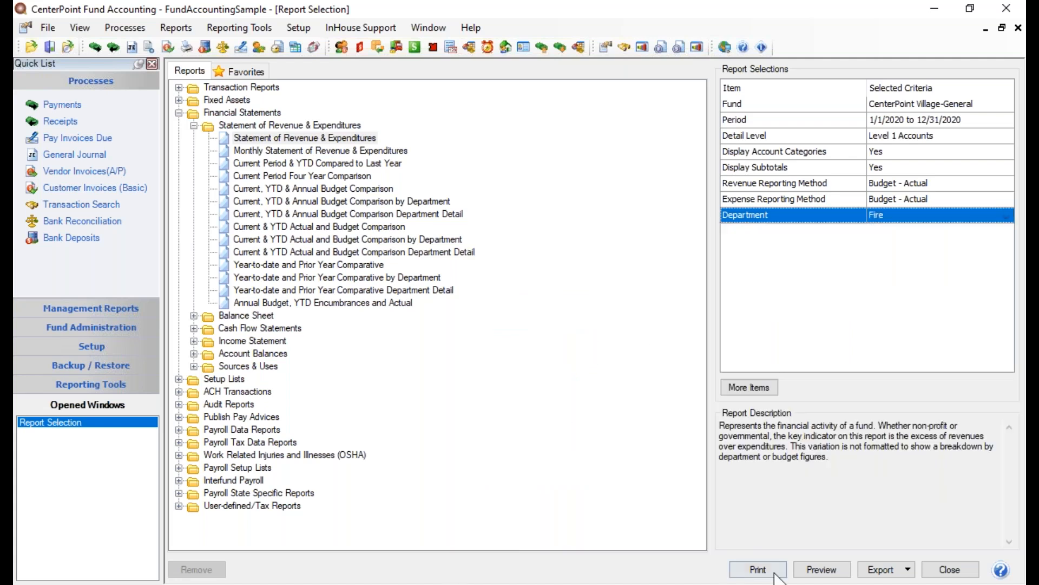
Preview the Statement of Revenue & Expenditures for the Fire department, examine its expenses and close the preview.
{"action": "left_click", "coordinate": [822, 569]}
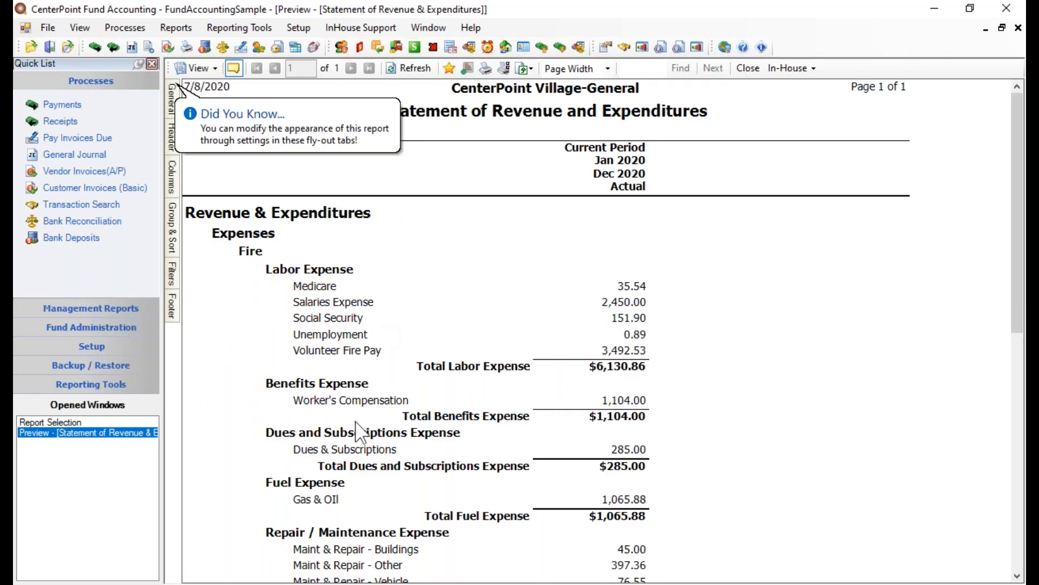
{"action": "scroll", "coordinate": [875, 352], "scroll_direction": "down", "scroll_amount": 6}
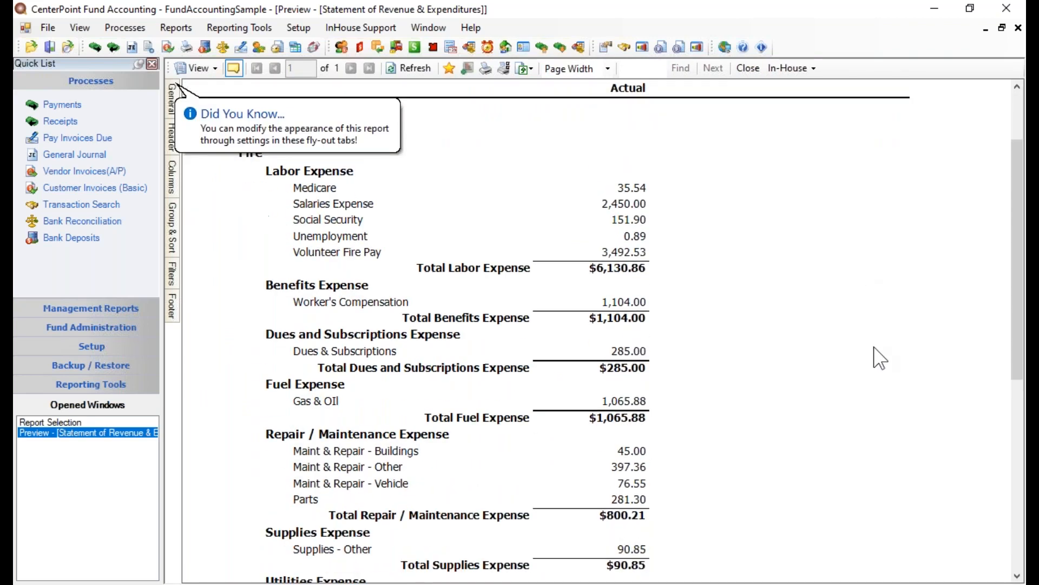
{"action": "scroll", "coordinate": [880, 360], "scroll_direction": "down", "scroll_amount": 2}
{"action": "scroll", "coordinate": [881, 361], "scroll_direction": "up", "scroll_amount": 7}
{"action": "scroll", "coordinate": [881, 361], "scroll_direction": "up", "scroll_amount": 1}
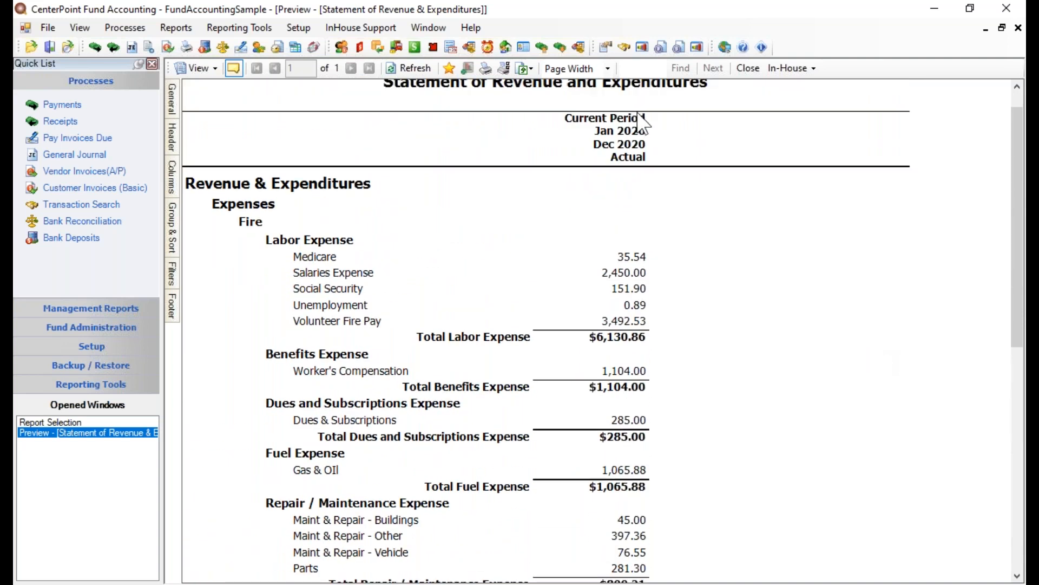
{"action": "left_click", "coordinate": [748, 68]}
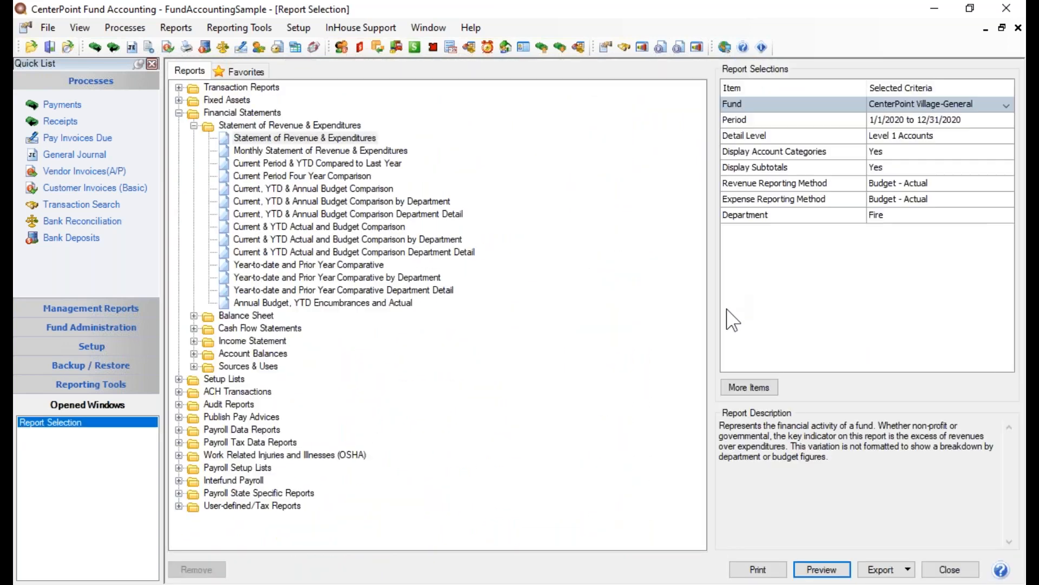
Close the report selection and open a new payment, keeping CenterPoint Village-General as the fund and General Fund Checking as the bank account.
{"action": "left_click", "coordinate": [967, 571]}
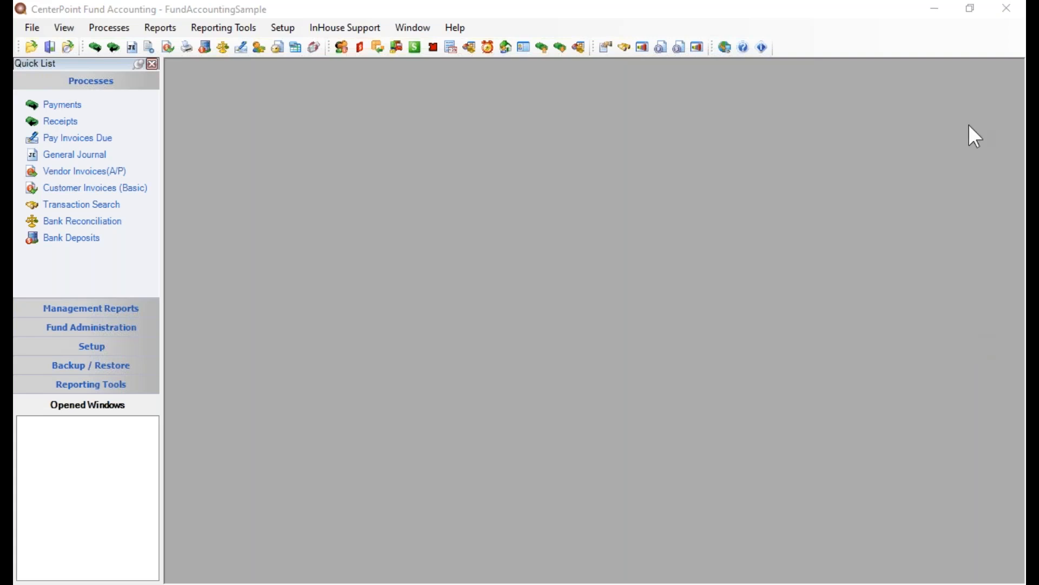
{"action": "left_click", "coordinate": [122, 31]}
{"action": "mouse_move", "coordinate": [127, 45]}
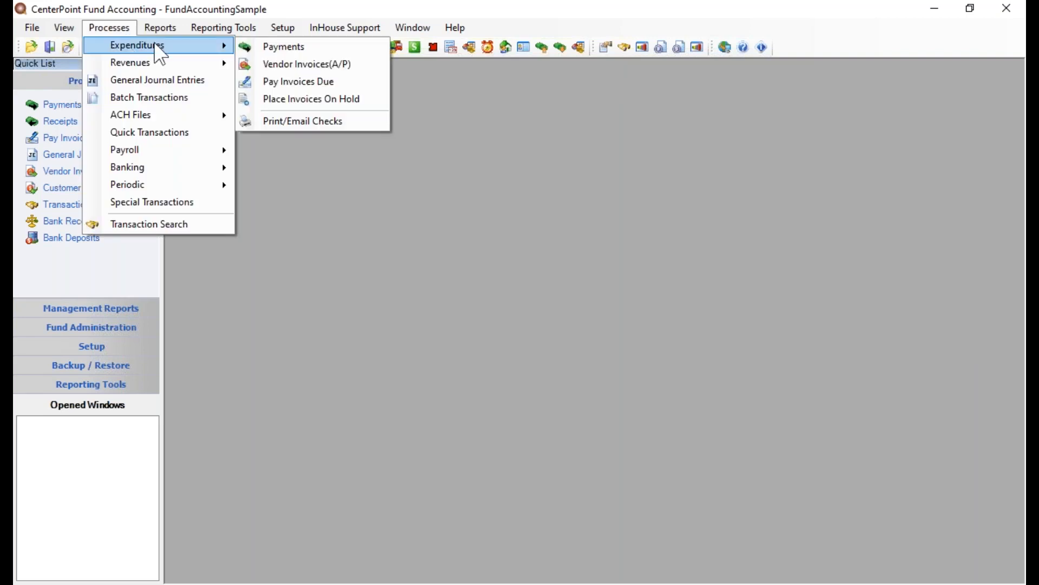
{"action": "left_click", "coordinate": [277, 48]}
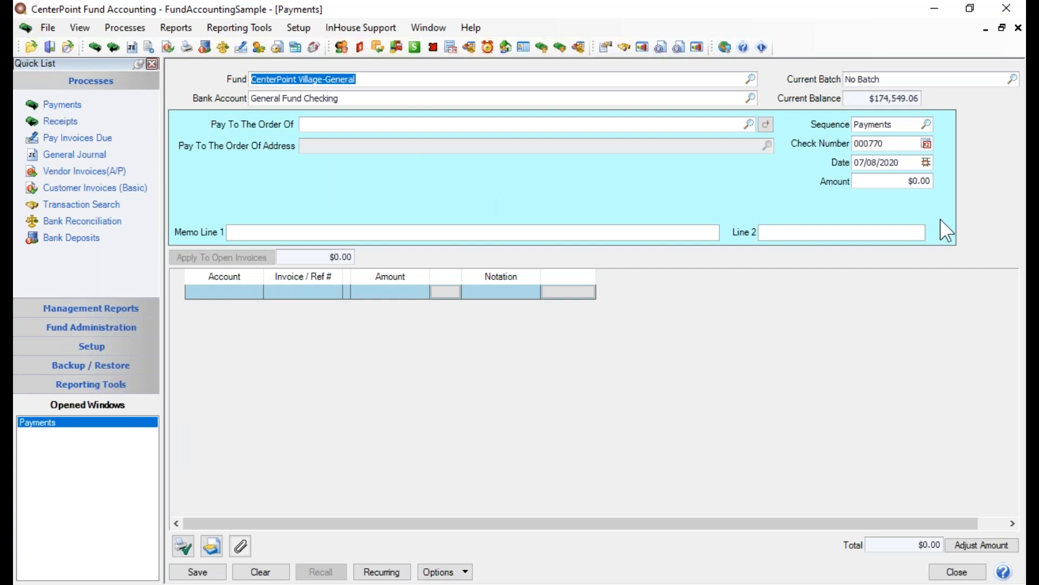
{"action": "key", "text": "Tab"}
{"action": "key", "text": "Tab"}
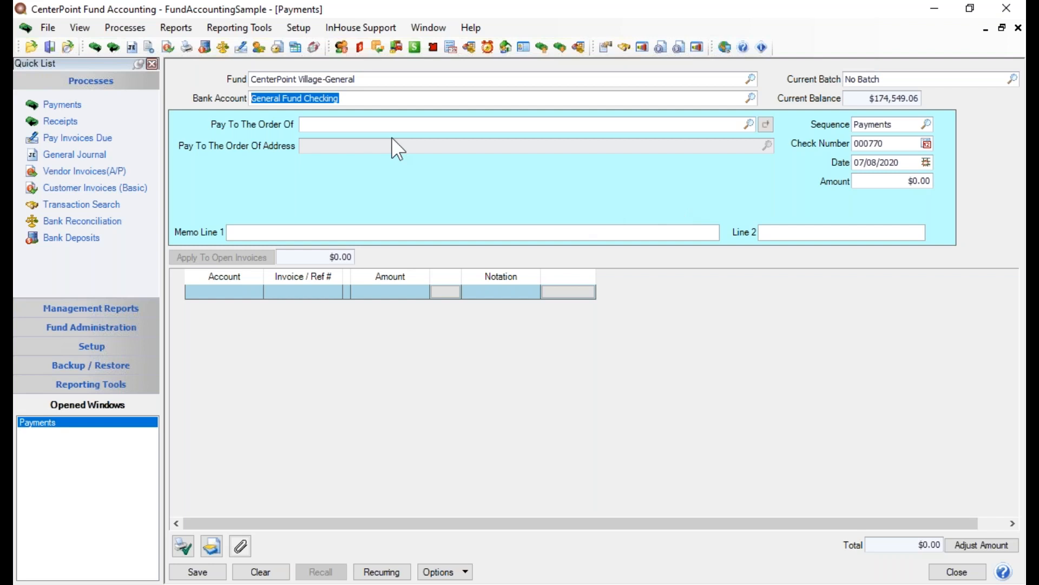
{"action": "key", "text": "Tab"}
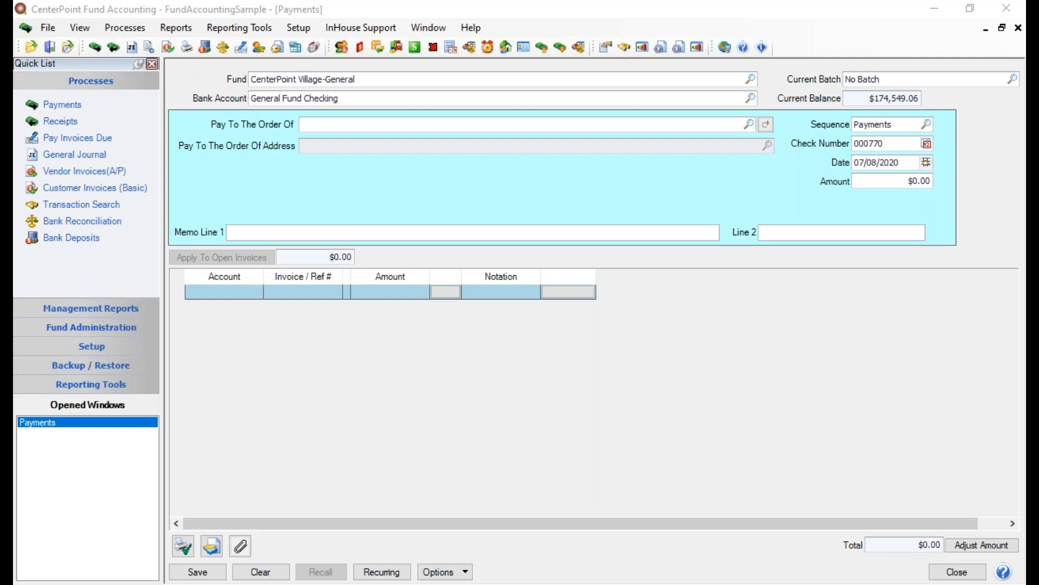
Set the payee to Superior Electric with its business address and move on to the check number.
{"action": "left_click", "coordinate": [459, 128]}
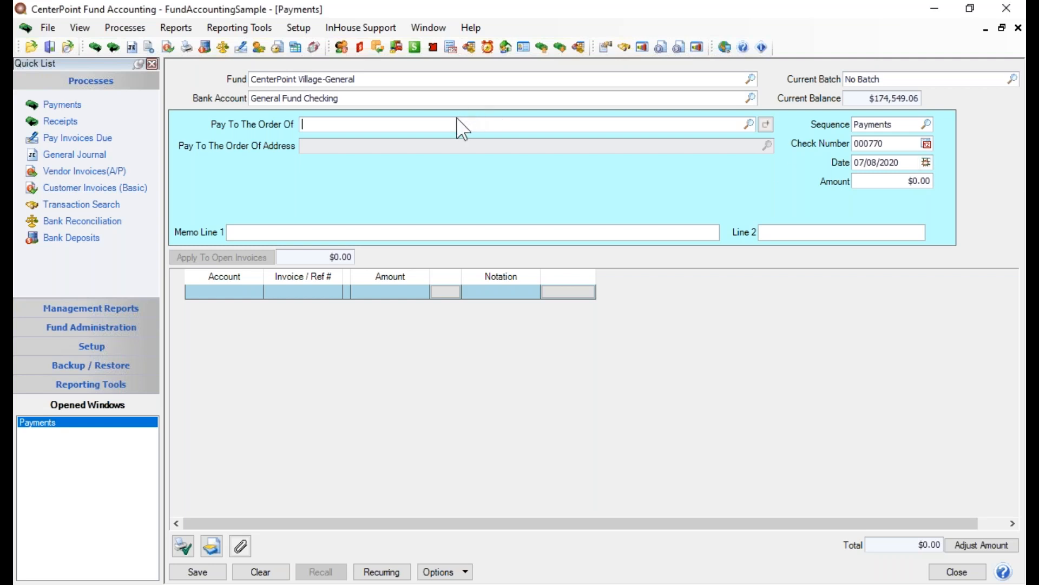
{"action": "type", "text": "ele"}
{"action": "key", "text": "Tab"}
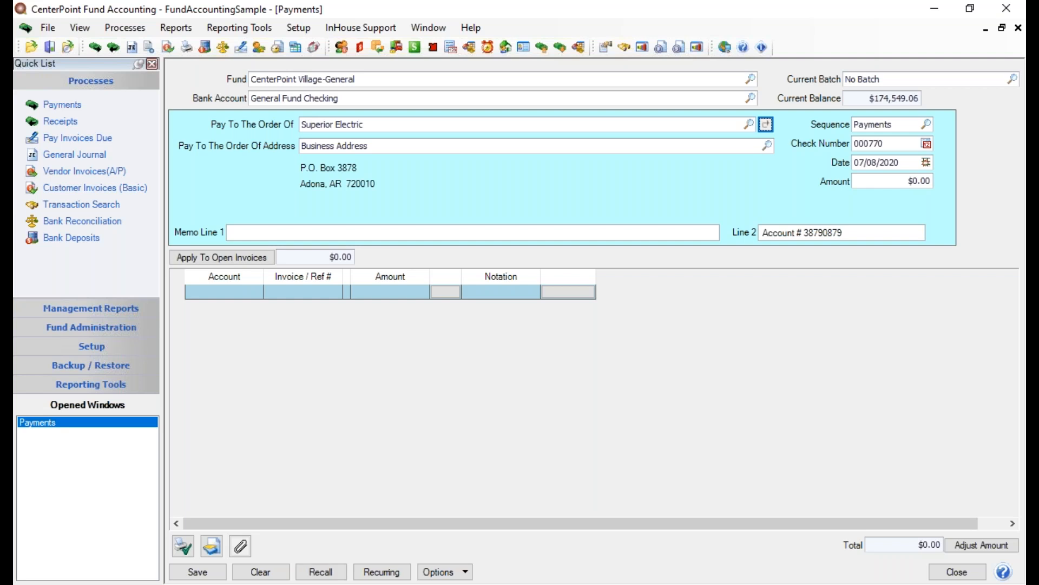
{"action": "key", "text": "Tab"}
{"action": "key", "text": "Tab"}
{"action": "key", "text": "Tab"}
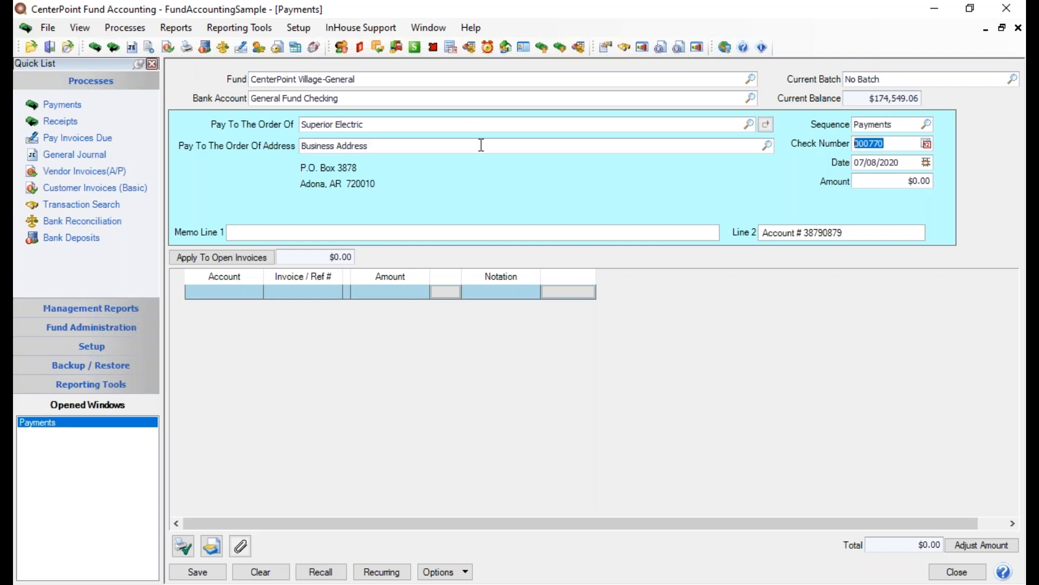
Replace the already used check number with 000987 and keep the payment date 07/08/2020.
{"action": "key", "text": "Tab"}
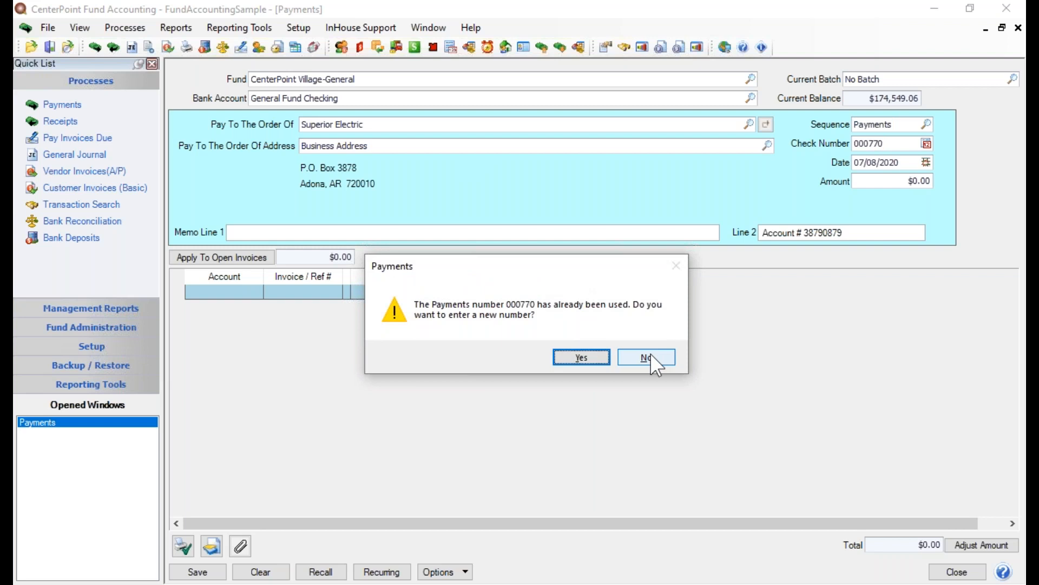
{"action": "left_click", "coordinate": [602, 356]}
{"action": "left_click", "coordinate": [586, 356]}
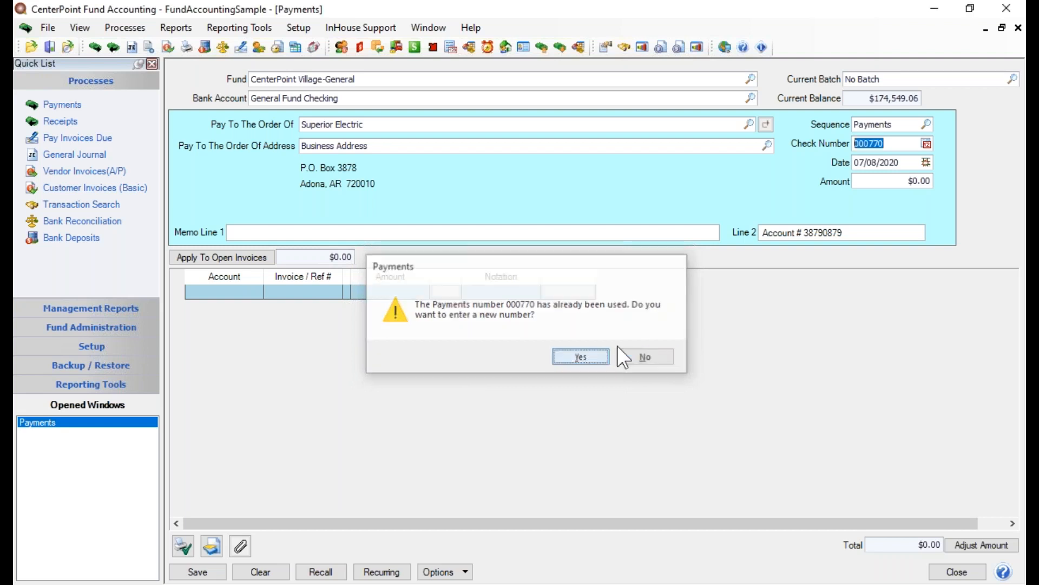
{"action": "type", "text": "000987"}
{"action": "key", "text": "Tab"}
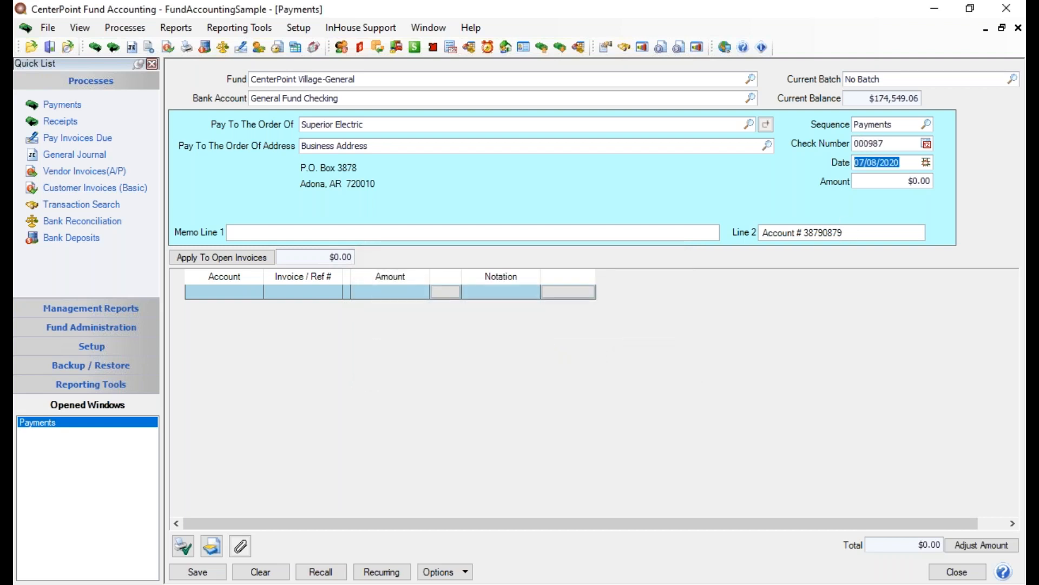
{"action": "key", "text": "Tab"}
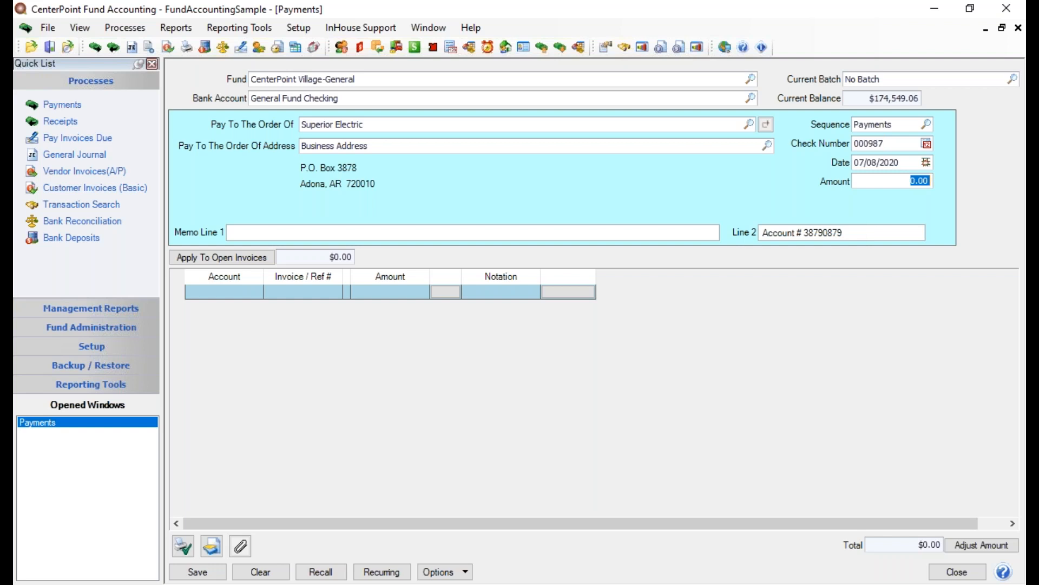
Set the payment amount to $263.00, leaving both memo lines as they are.
{"action": "type", "text": "263"}
{"action": "key", "text": "Tab"}
{"action": "key", "text": "Tab"}
{"action": "key", "text": "Tab"}
{"action": "key", "text": "Tab"}
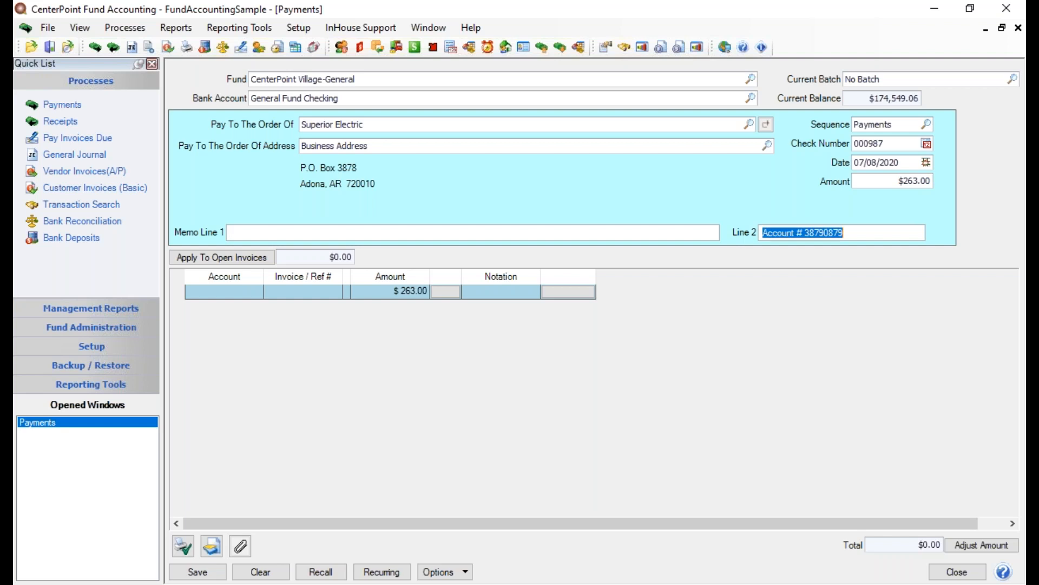
Fill the first distribution line with the Utilities Expense account and an amount of $129.63.
{"action": "type", "text": "util"}
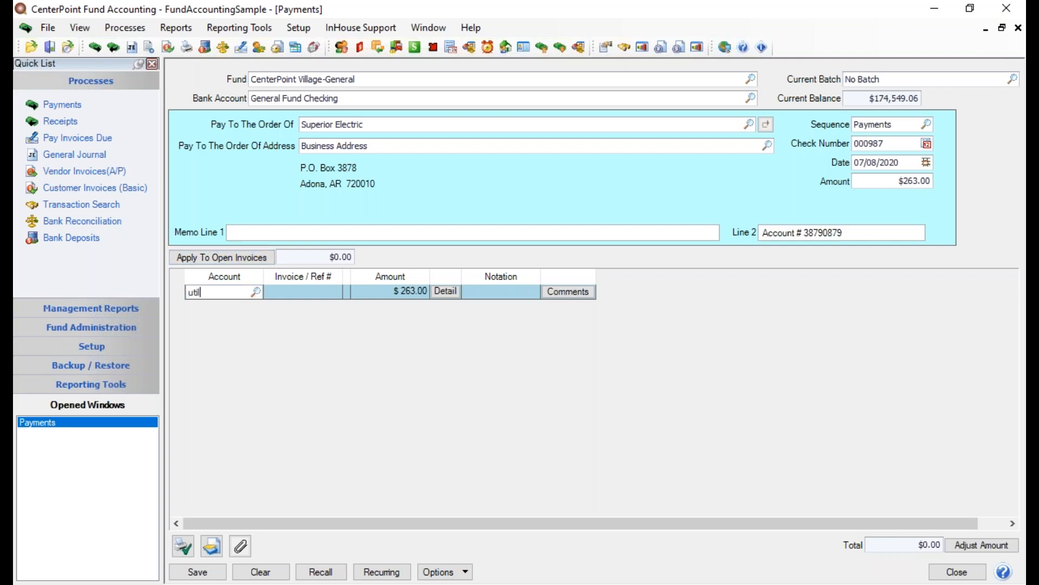
{"action": "key", "text": "Tab"}
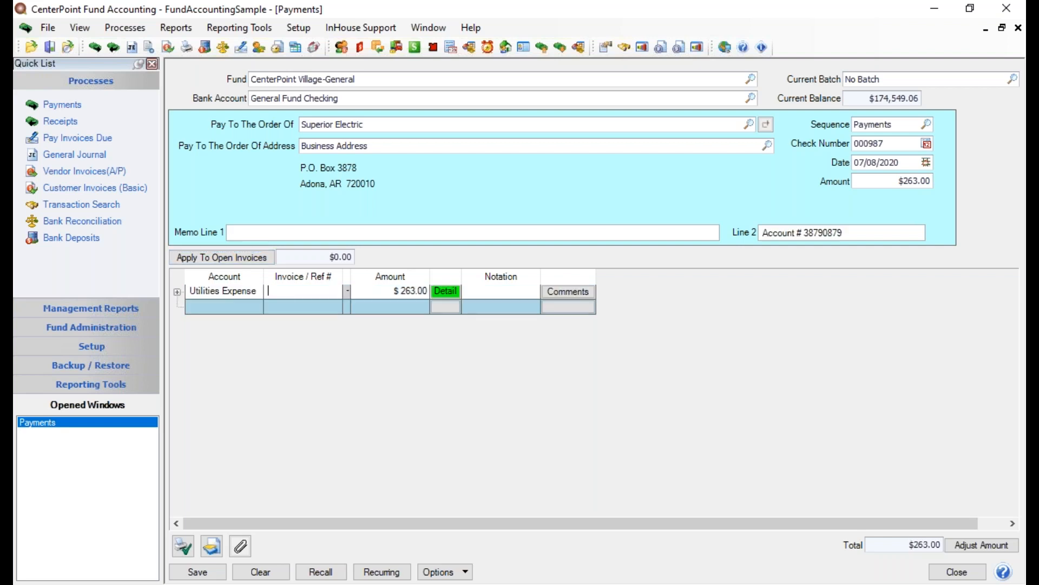
{"action": "key", "text": "Tab"}
{"action": "type", "text": "129.63"}
{"action": "key", "text": "Tab"}
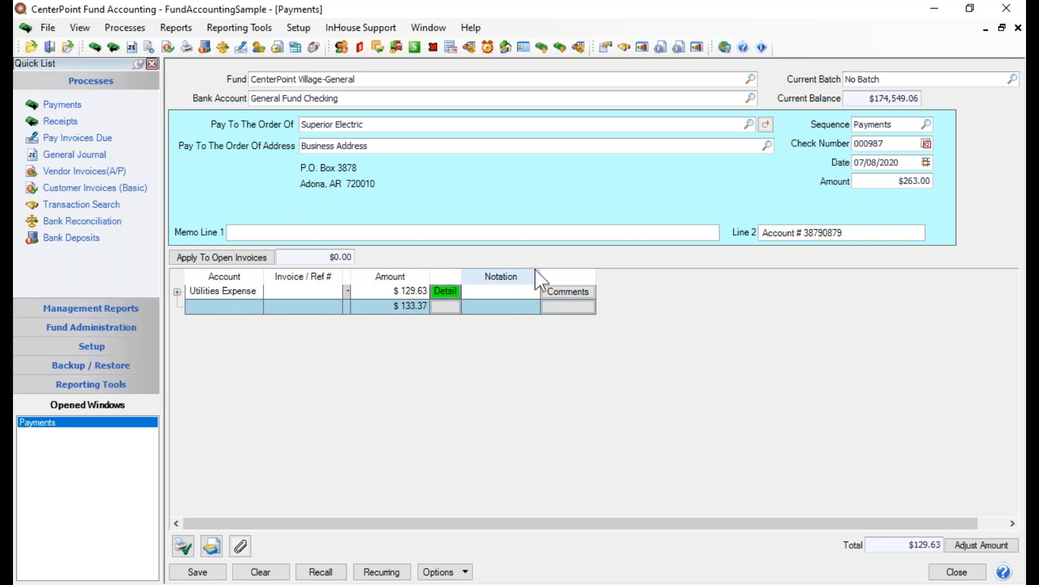
Assign the Fire department in the detail of the $129.63 Utilities Expense line and confirm it.
{"action": "left_click", "coordinate": [453, 291]}
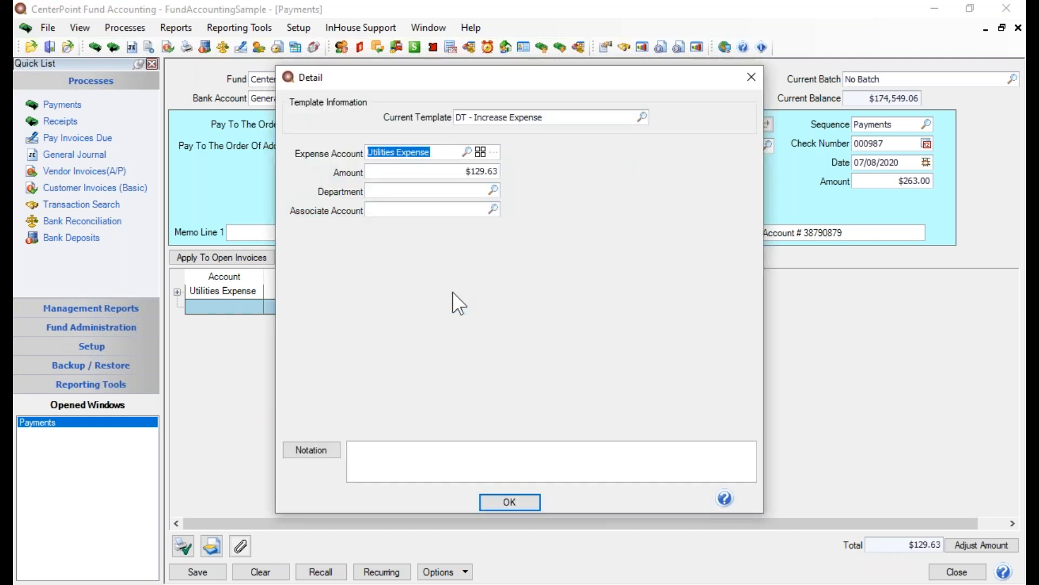
{"action": "key", "text": "Tab"}
{"action": "key", "text": "Tab"}
{"action": "type", "text": "Fire"}
{"action": "key", "text": "Tab"}
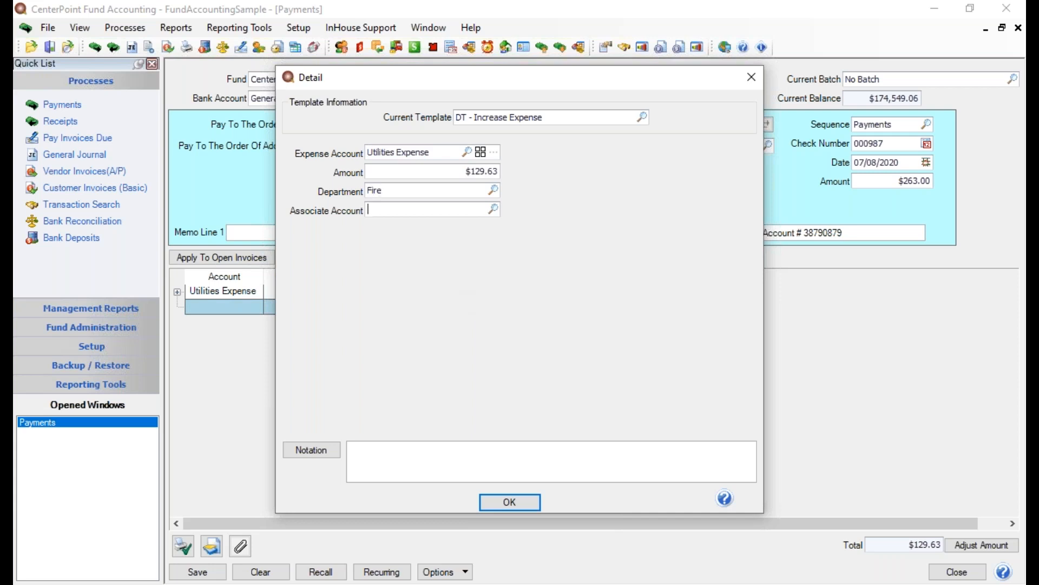
{"action": "left_click", "coordinate": [517, 503]}
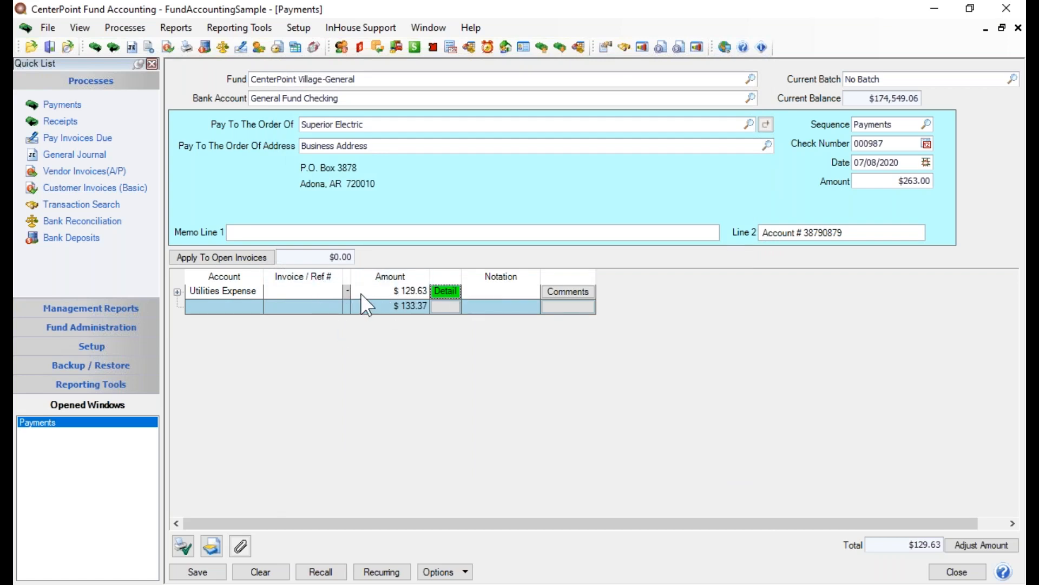
Add the Department column to the payment's distribution grid, placing it between Detail Button and Notation.
{"action": "right_click", "coordinate": [571, 390]}
{"action": "left_click", "coordinate": [654, 401]}
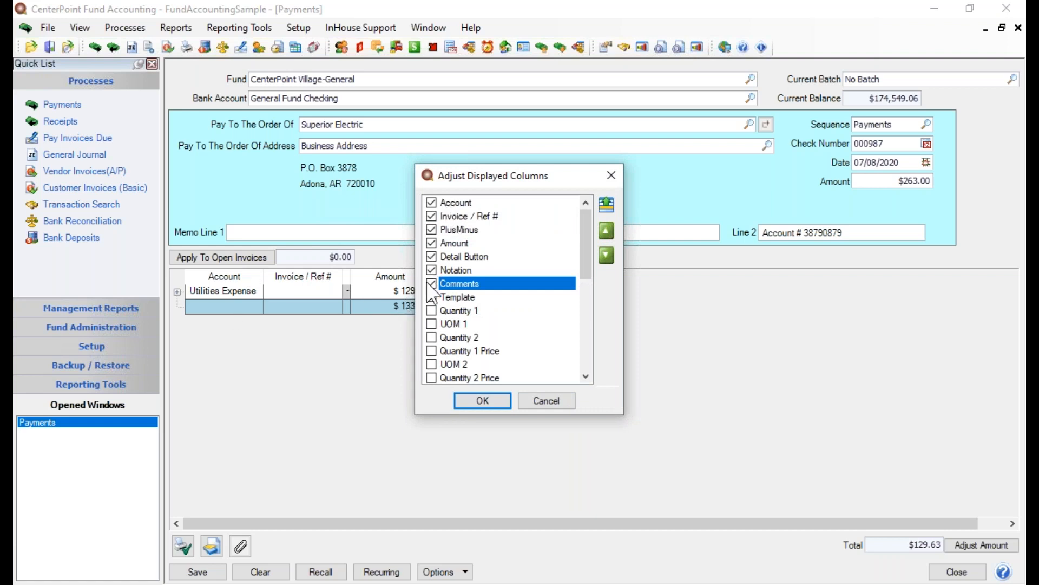
{"action": "left_click_drag", "start_coordinate": [588, 258], "coordinate": [612, 339]}
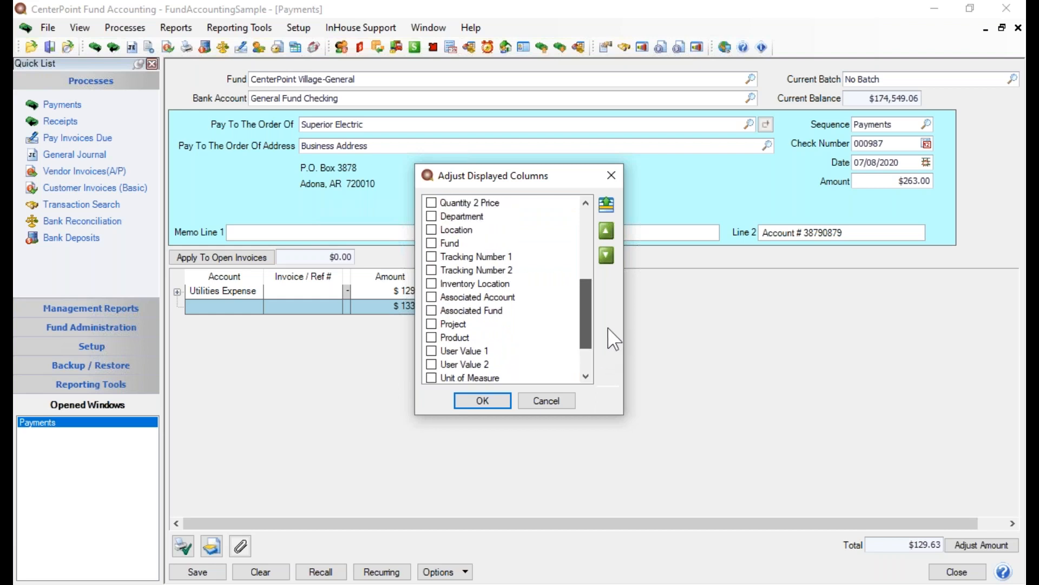
{"action": "left_click", "coordinate": [432, 216]}
{"action": "left_click_drag", "start_coordinate": [590, 309], "coordinate": [587, 249]}
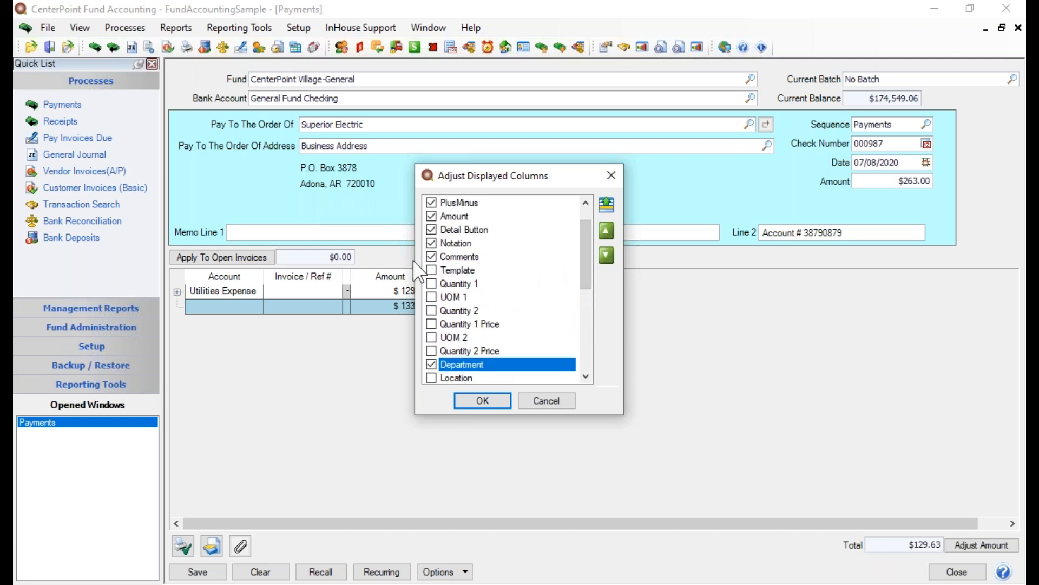
{"action": "left_click", "coordinate": [615, 205]}
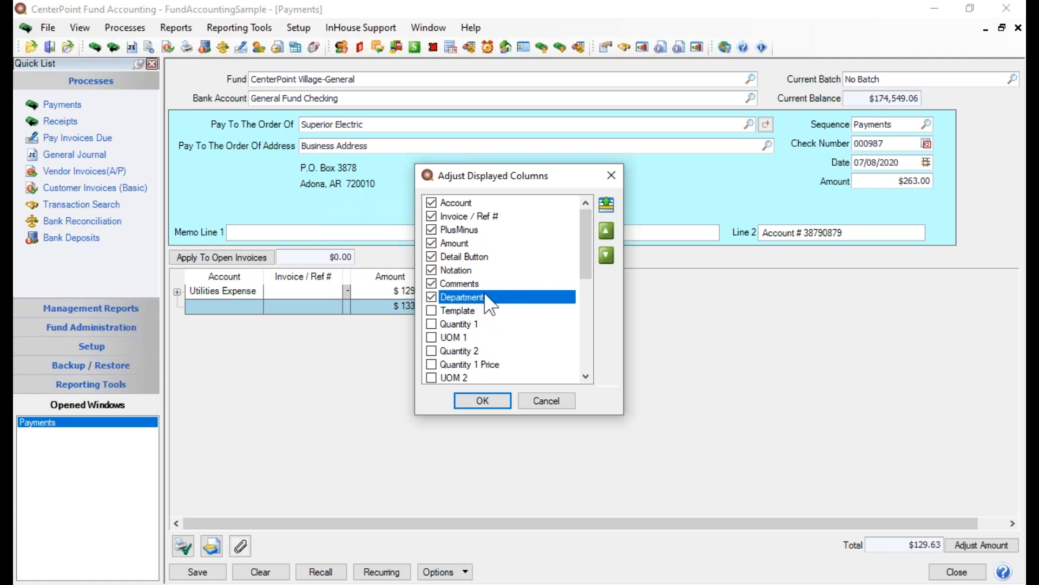
{"action": "left_click", "coordinate": [607, 228]}
{"action": "left_click", "coordinate": [607, 229]}
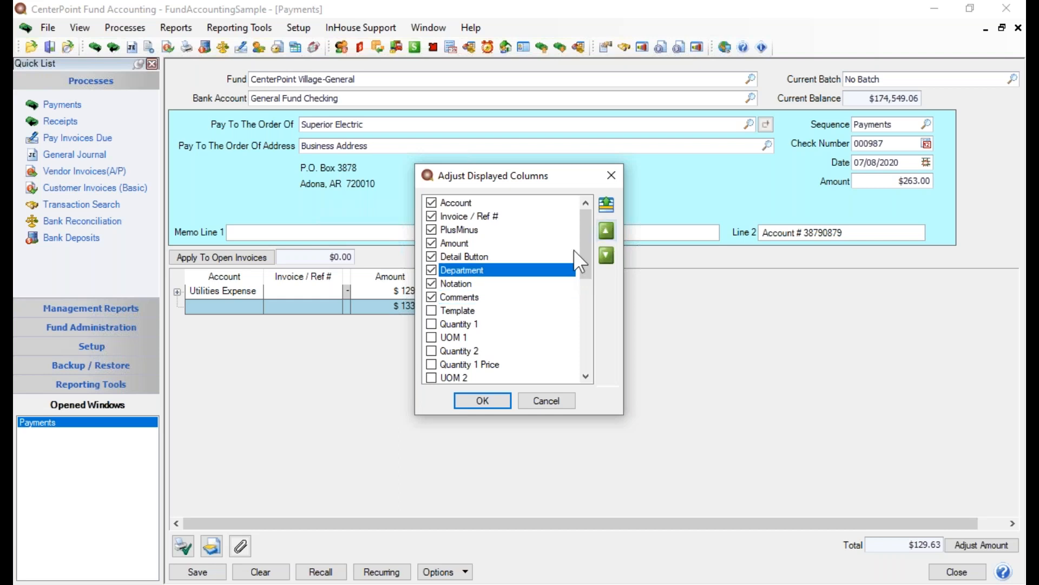
{"action": "left_click", "coordinate": [483, 400]}
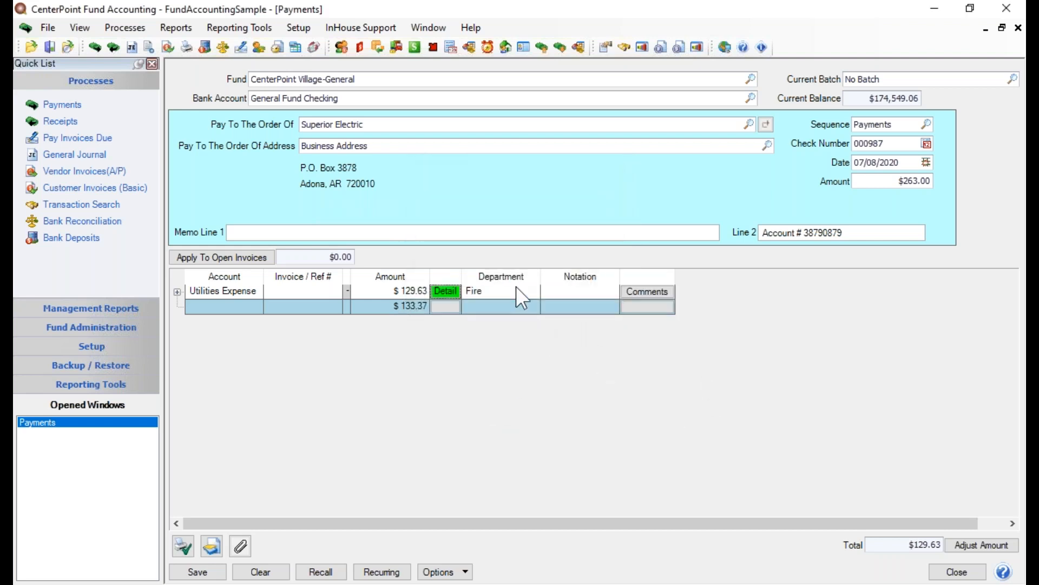
Add a second distribution line with the Utilities Expense account and an amount of $113.20.
{"action": "left_click", "coordinate": [531, 290]}
{"action": "key", "text": "Tab"}
{"action": "key", "text": "Tab"}
{"action": "key", "text": "Tab"}
{"action": "type", "text": "util"}
{"action": "key", "text": "Tab"}
{"action": "key", "text": "Tab"}
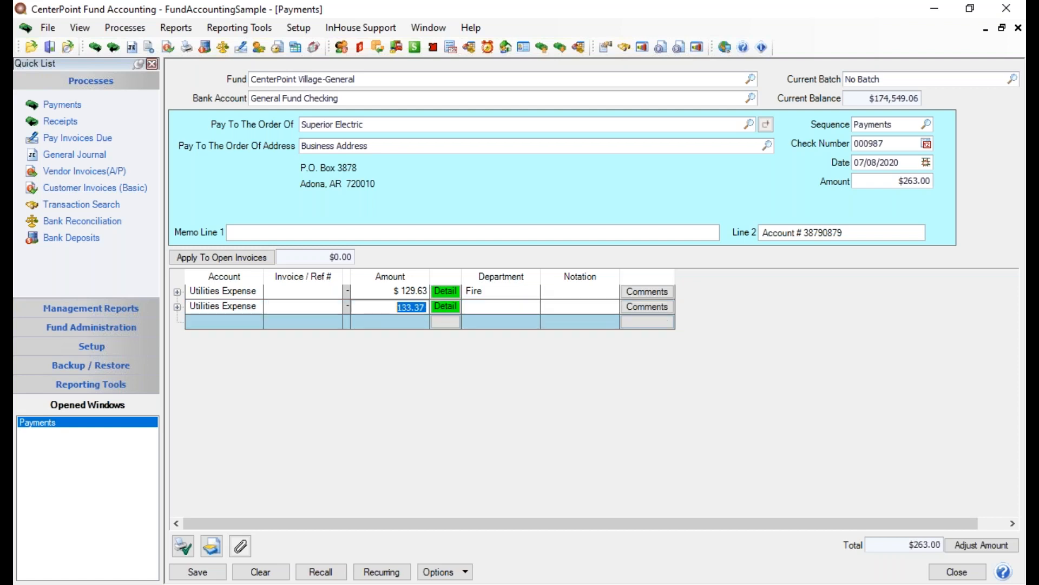
{"action": "type", "text": "113.20"}
{"action": "key", "text": "Tab"}
{"action": "key", "text": "Tab"}
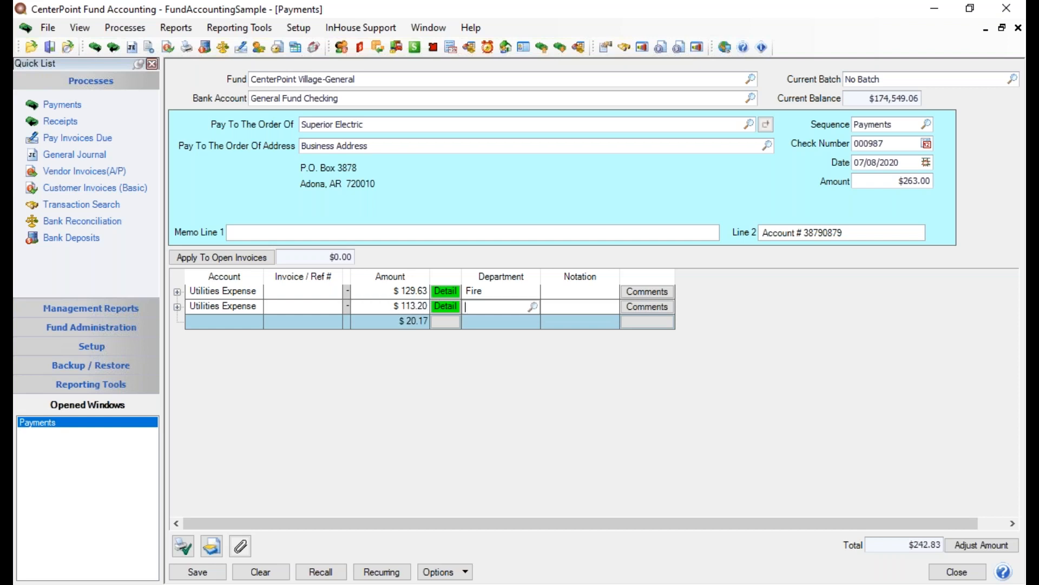
Assign the Library department to the $113.20 line and move on to a new distribution line.
{"action": "type", "text": "libr"}
{"action": "key", "text": "Tab"}
{"action": "key", "text": "Tab"}
{"action": "key", "text": "Tab"}
{"action": "type", "text": "utile"}
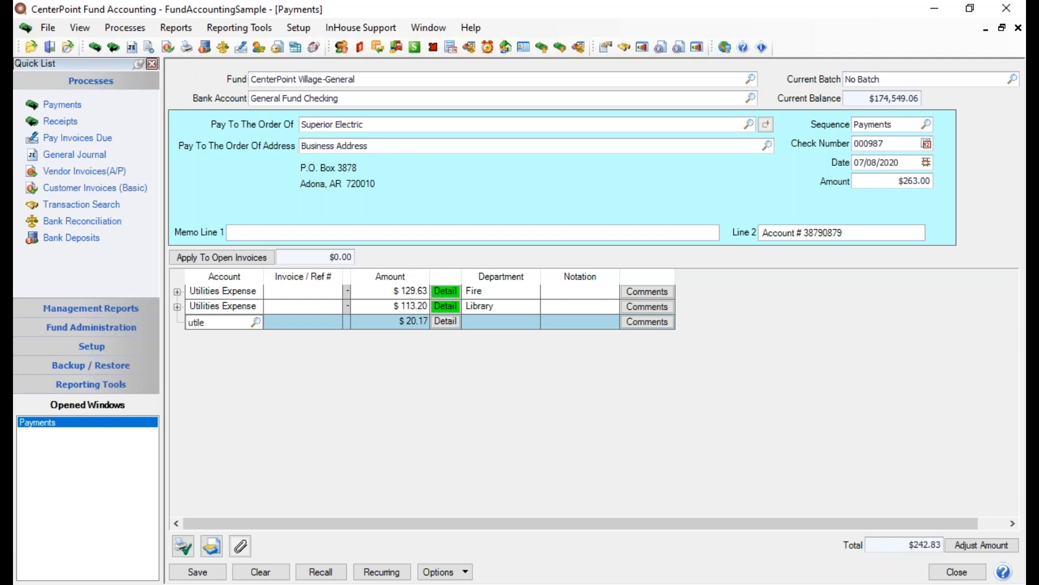
{"action": "key", "text": "Tab"}
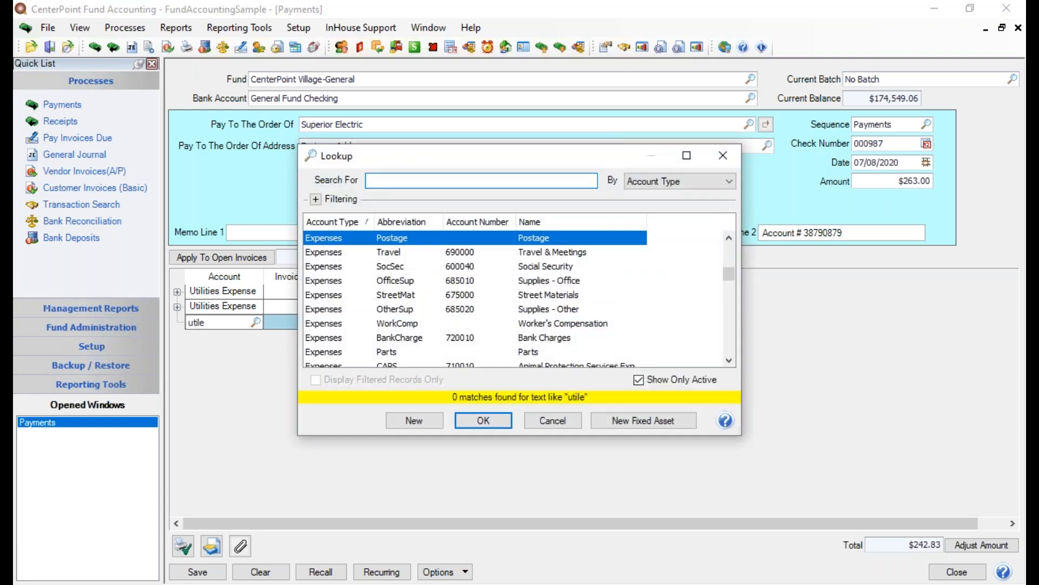
{"action": "left_click", "coordinate": [535, 417]}
Add a third Utilities Expense line for the remaining $20.17, assign it to Senior Services, and save the payment.
{"action": "left_click", "coordinate": [229, 322]}
{"action": "type", "text": "util"}
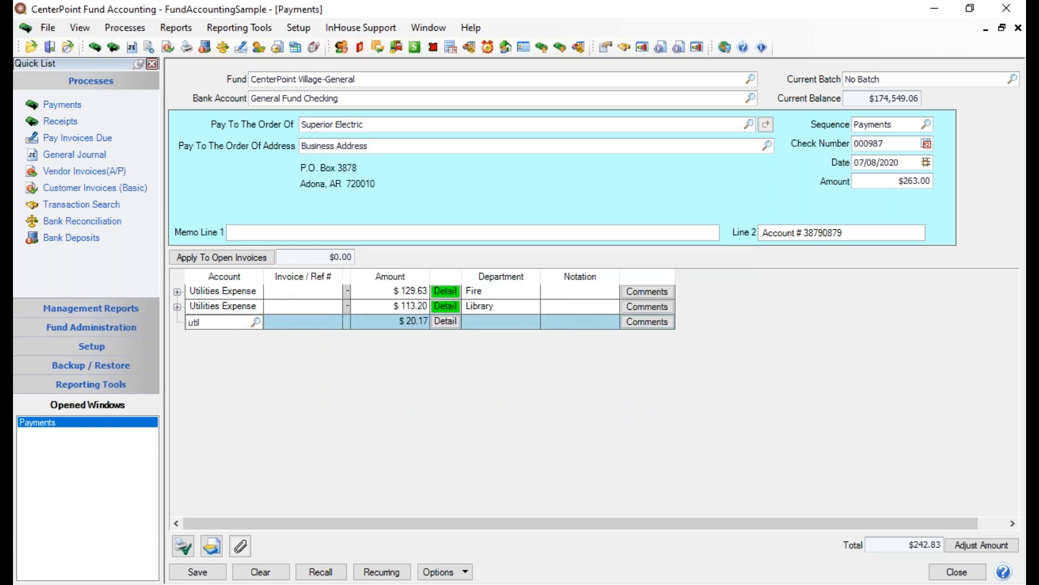
{"action": "key", "text": "Tab"}
{"action": "key", "text": "Tab"}
{"action": "key", "text": "Tab"}
{"action": "key", "text": "Tab"}
{"action": "type", "text": "senior"}
{"action": "key", "text": "Tab"}
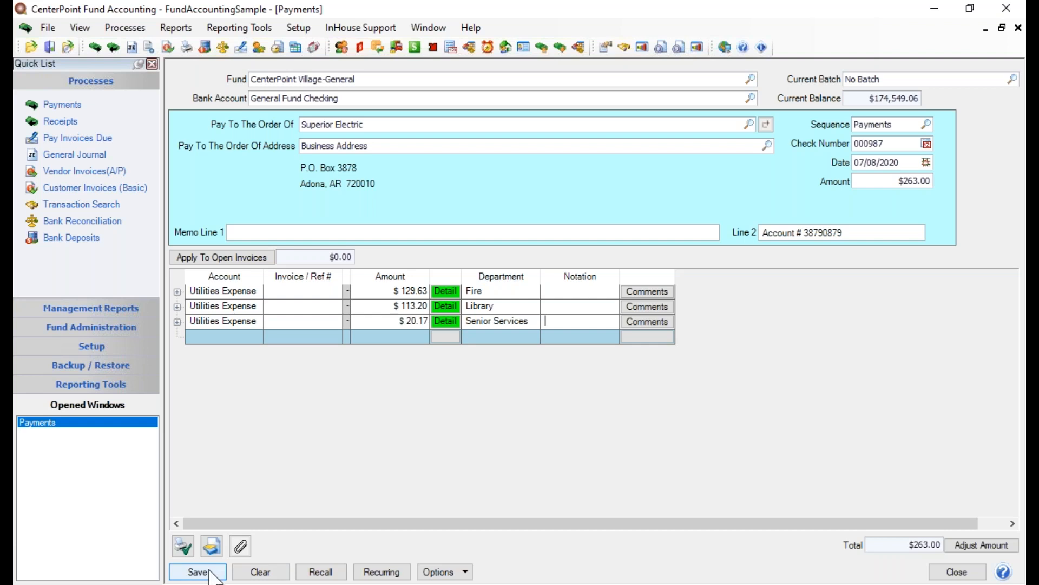
{"action": "left_click", "coordinate": [188, 570]}
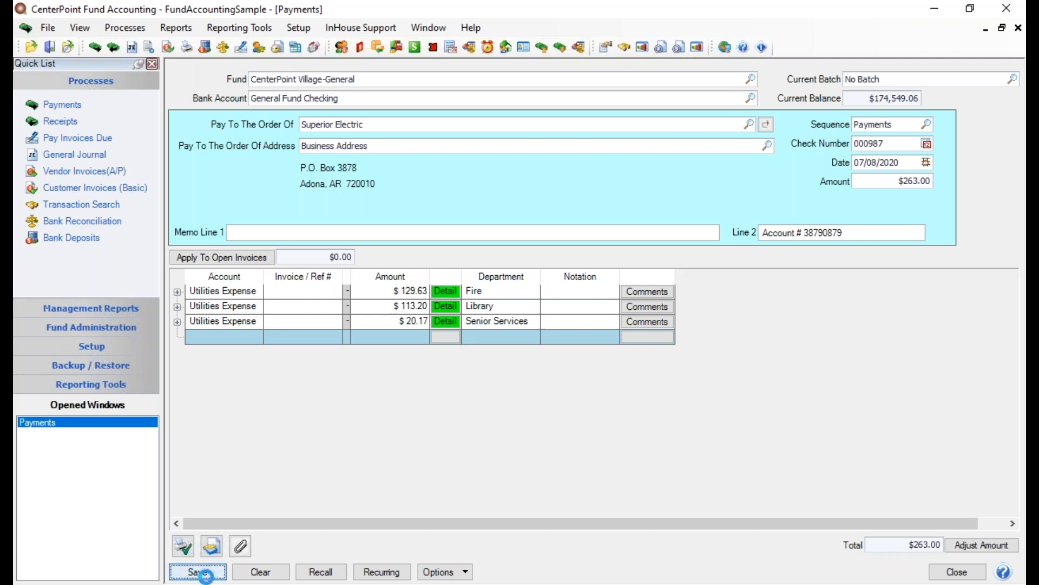